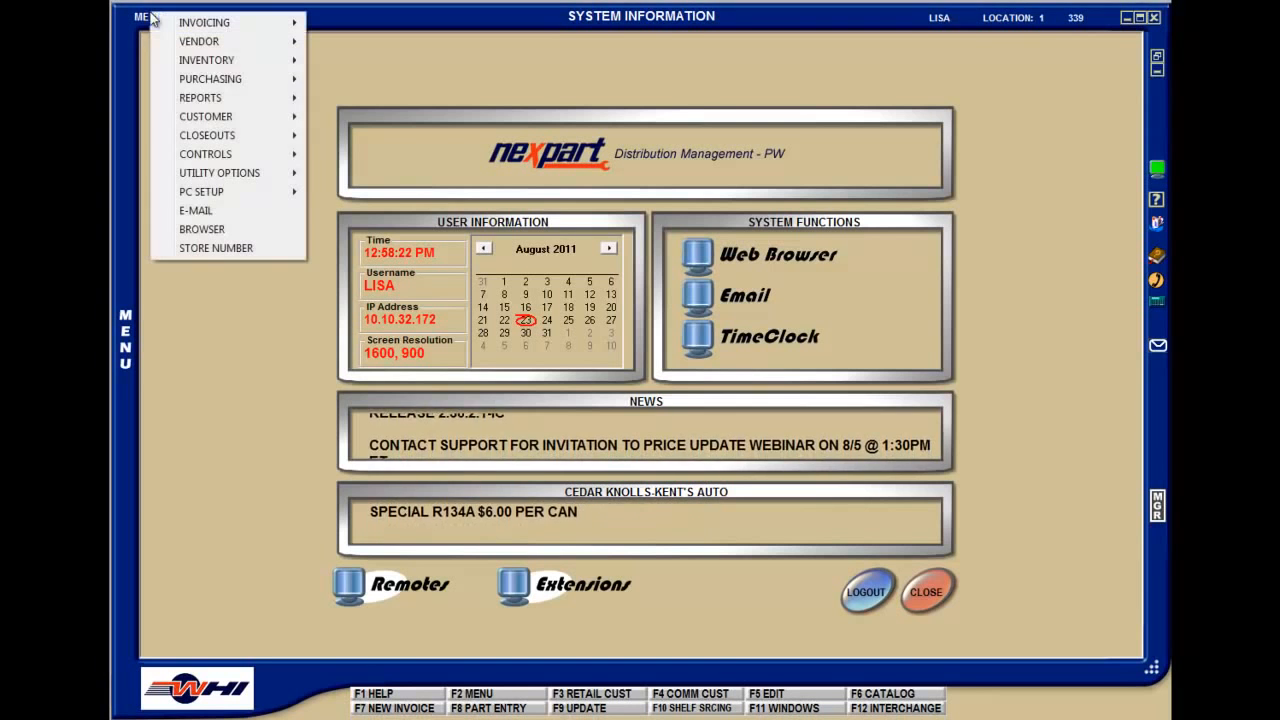
Open the customer accounts' Price Plan Setup screen
mouse_move(216, 116)
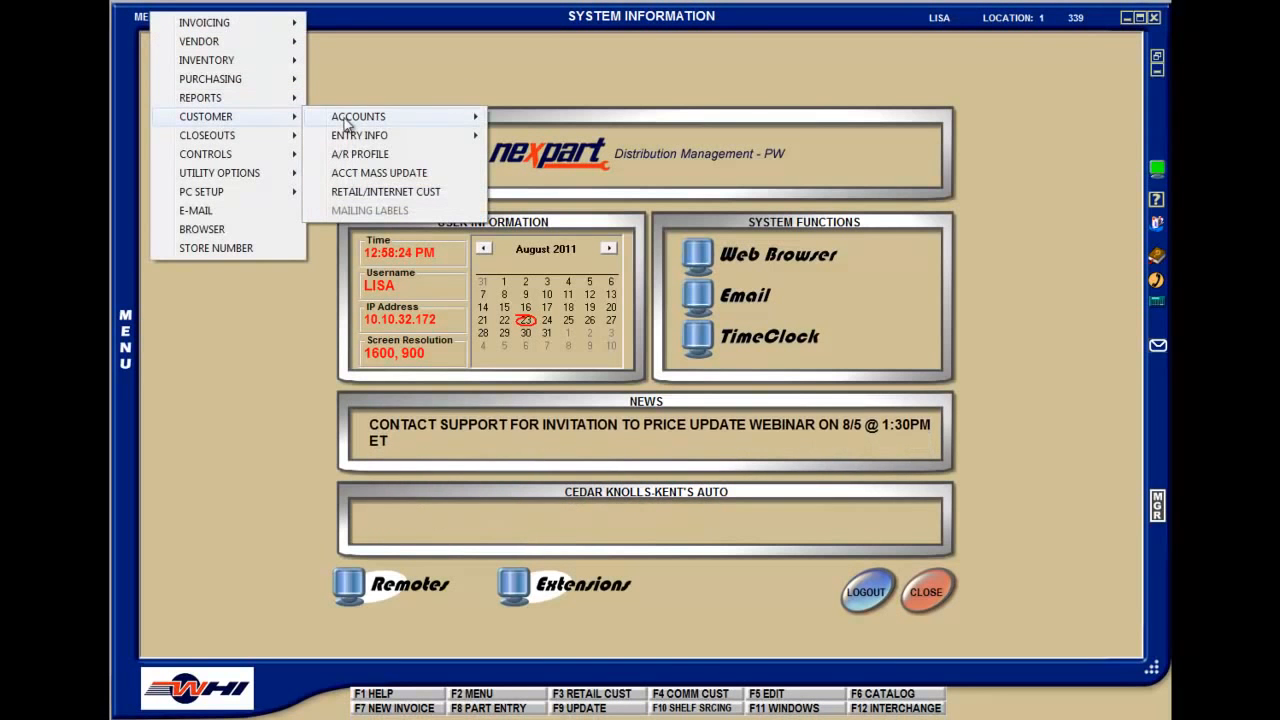
mouse_move(400, 118)
mouse_move(560, 135)
left_click(661, 137)
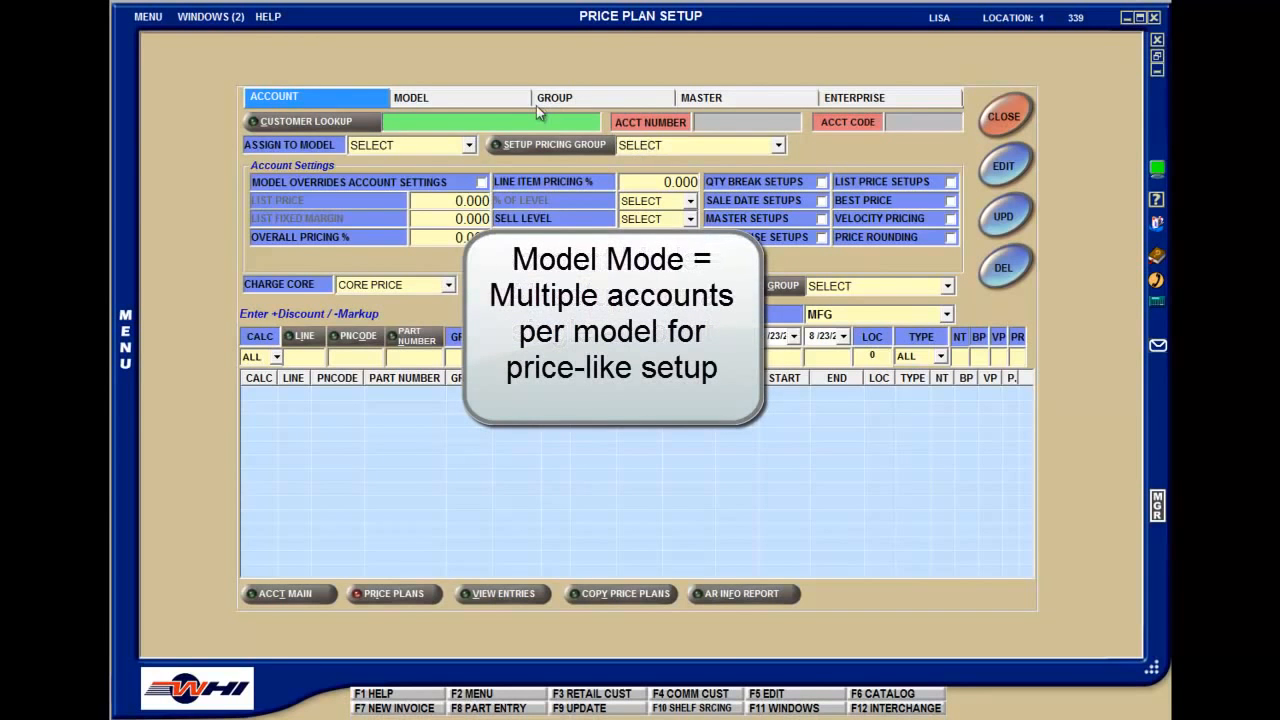
Examine the Model, Group, Master and Enterprise price plan modes, and return to Account mode
left_click(511, 100)
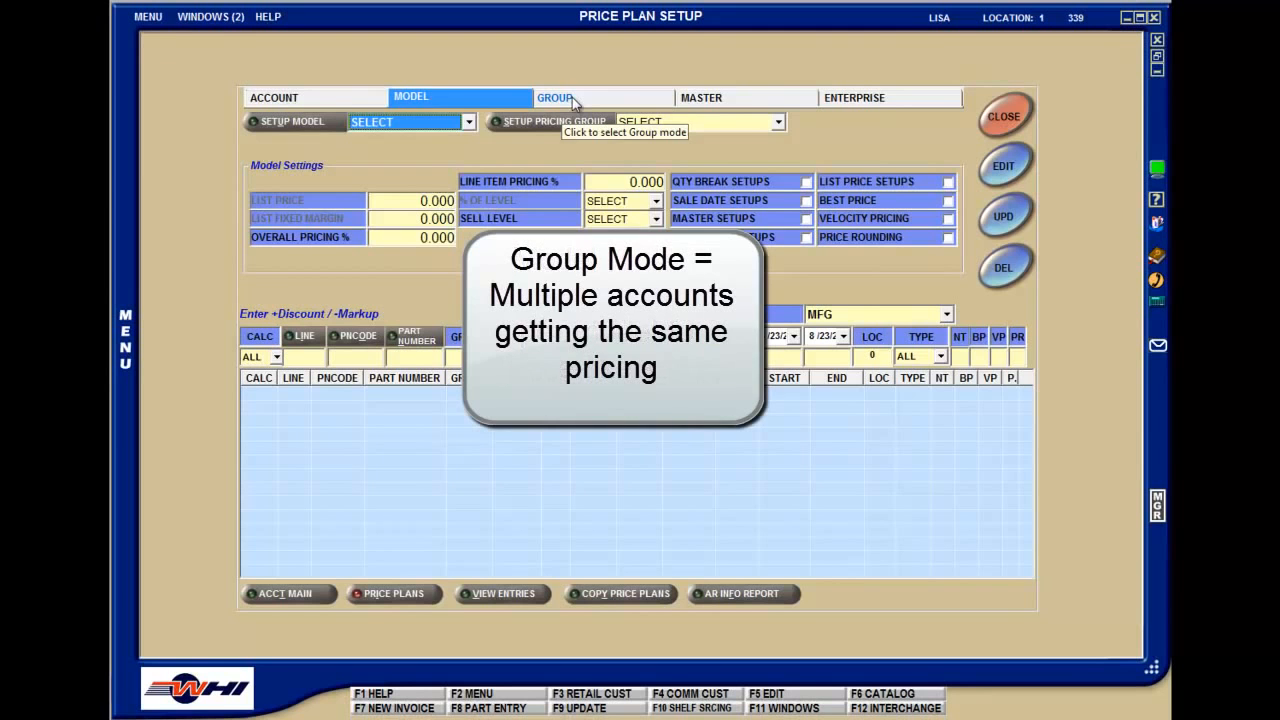
left_click(574, 103)
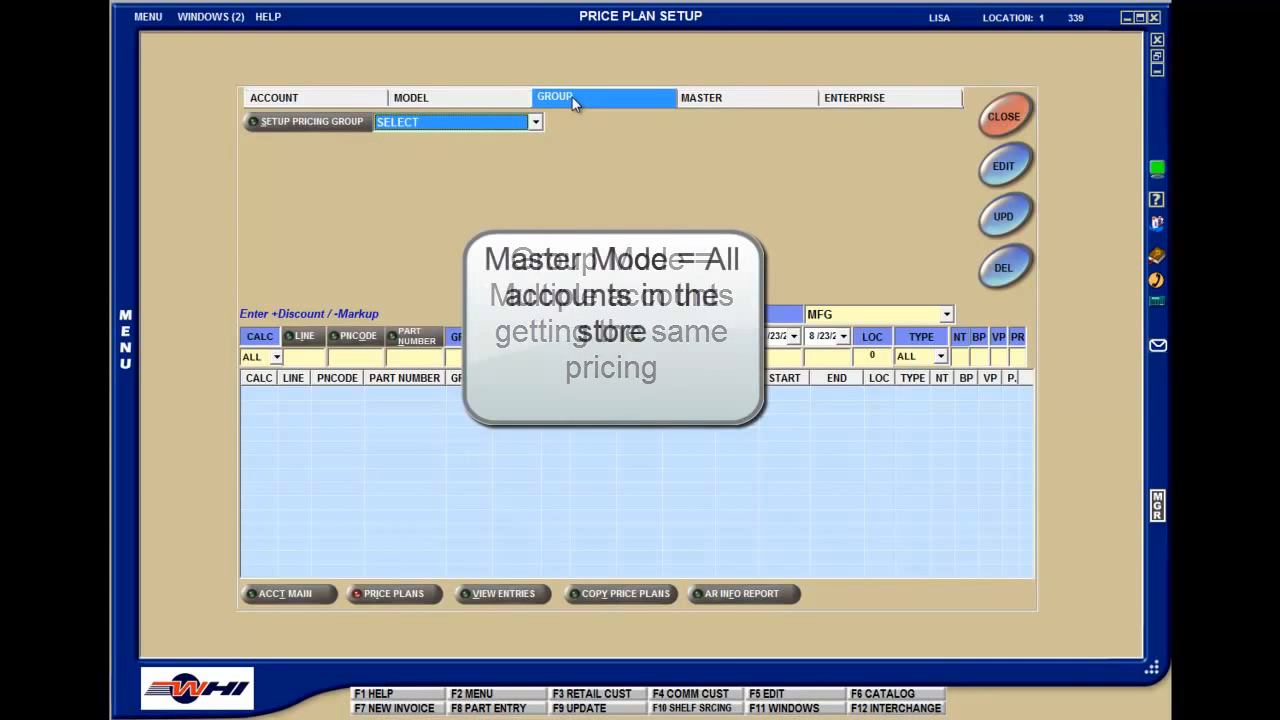
left_click(705, 103)
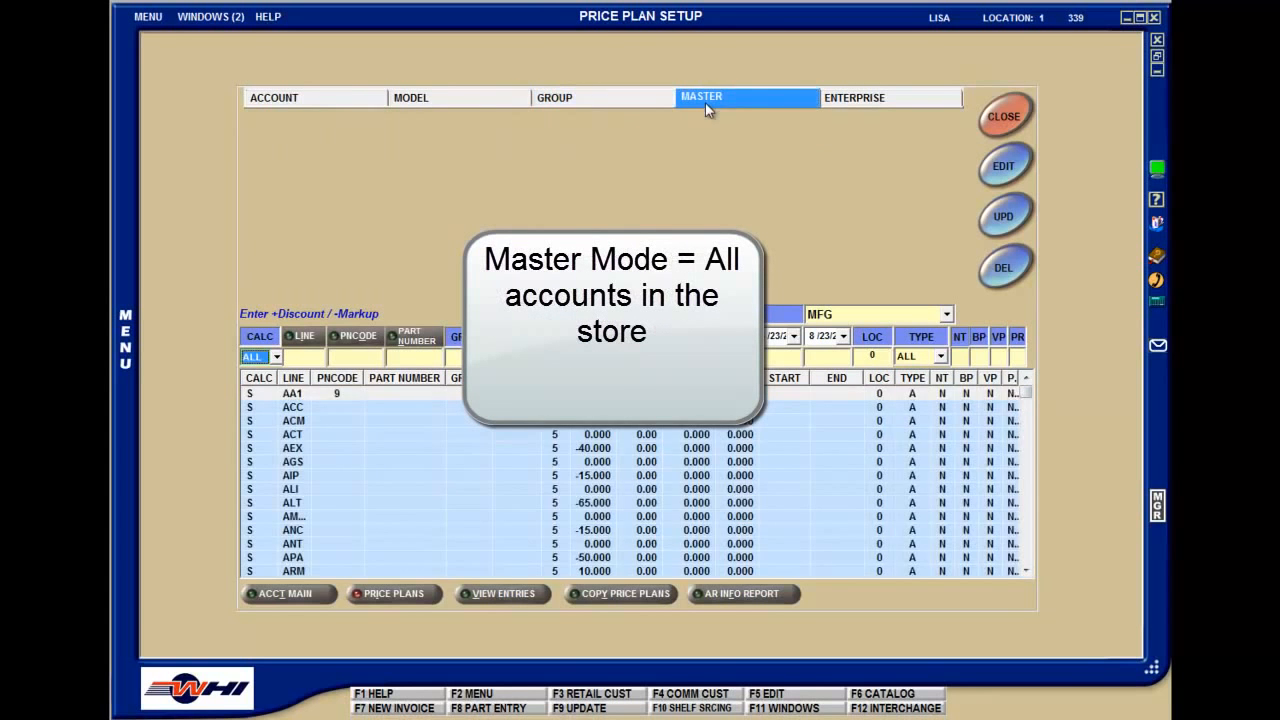
left_click(852, 96)
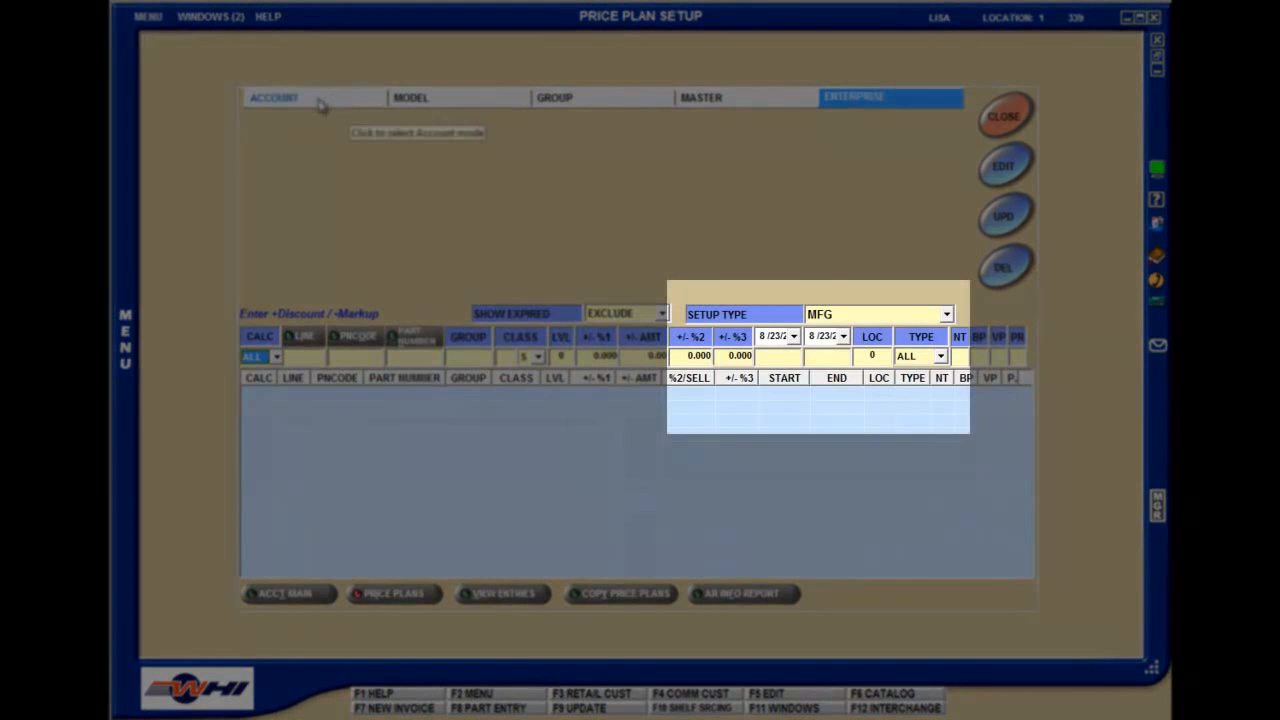
left_click(295, 103)
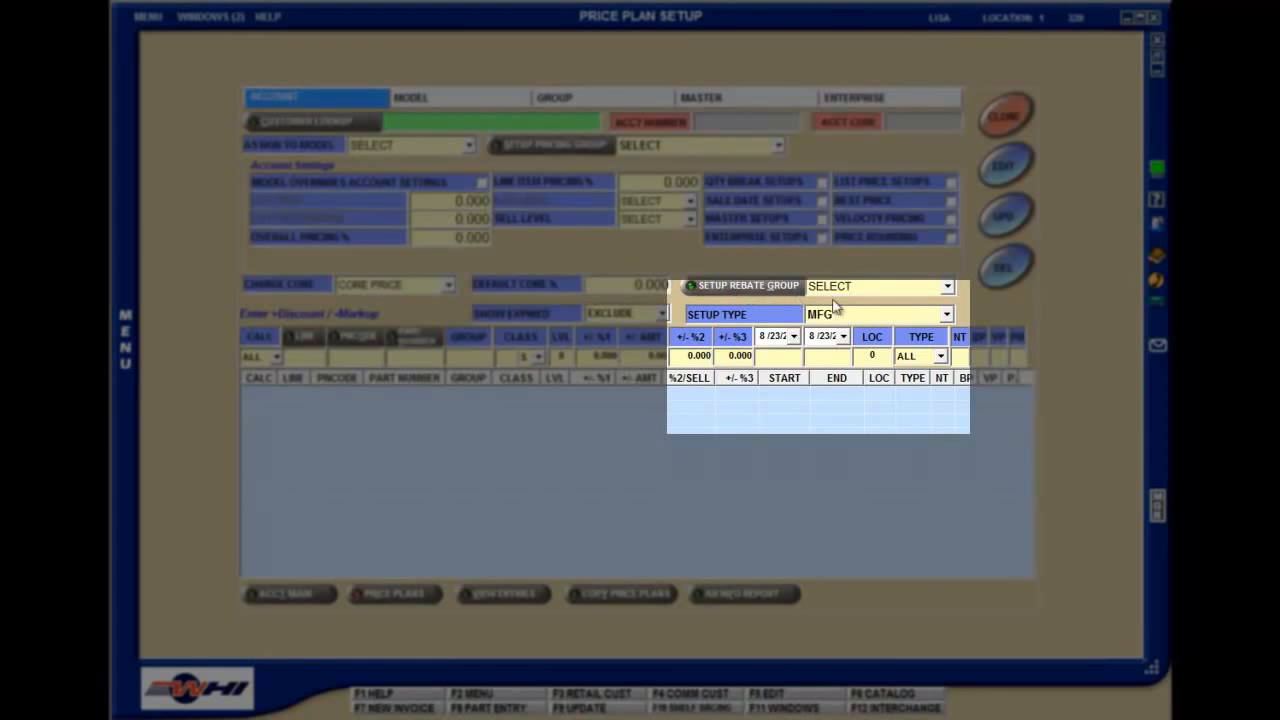
Set the price plan setup type to SALE DATE and review the available calculation types
left_click(947, 315)
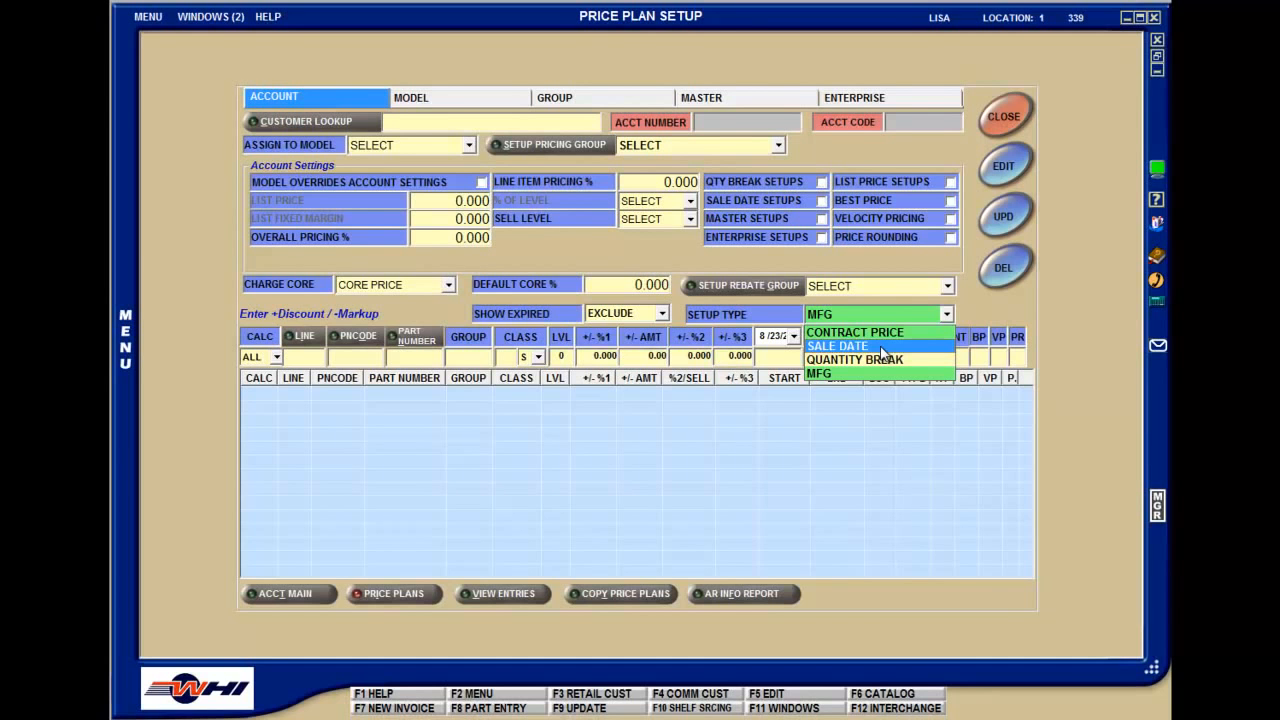
left_click(881, 347)
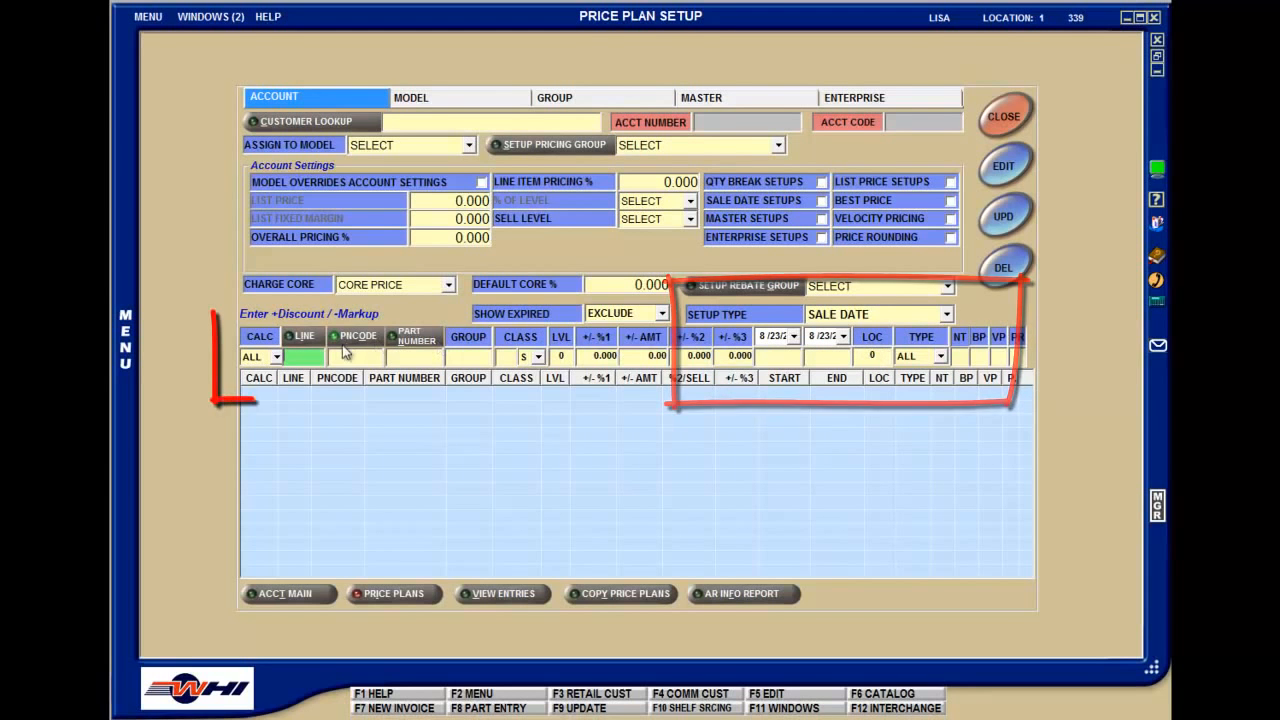
left_click(273, 358)
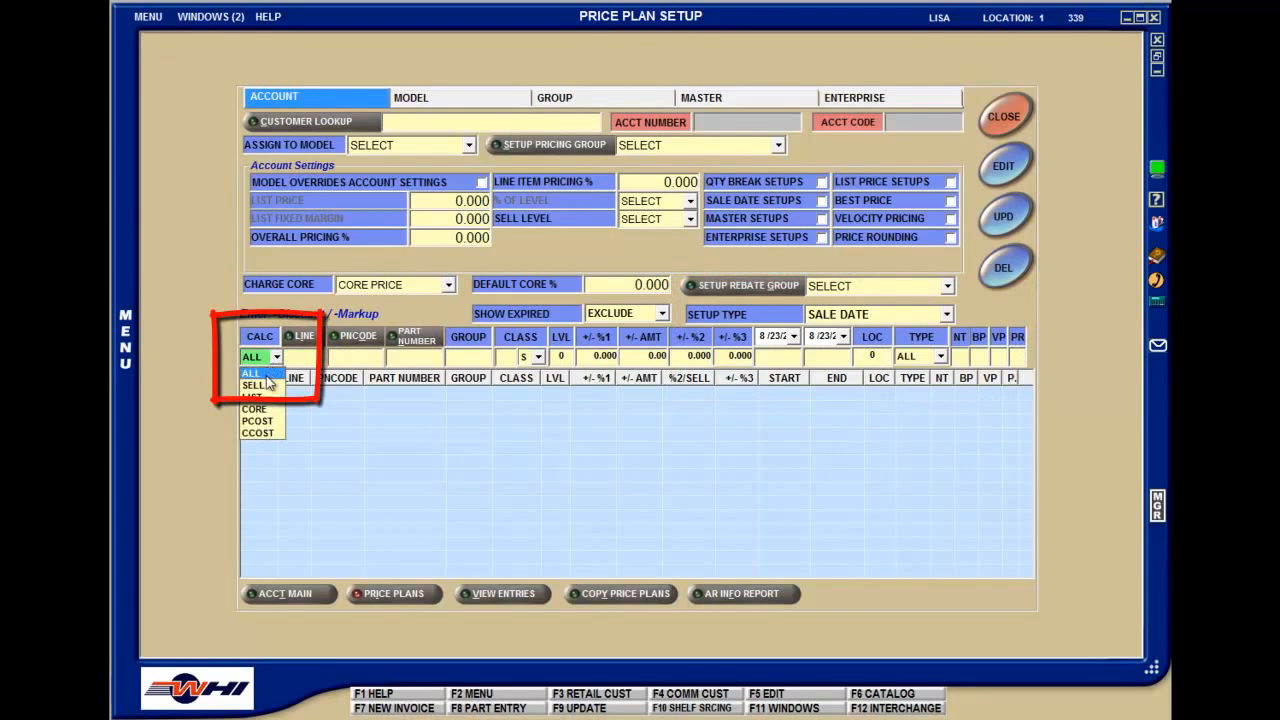
left_click(266, 391)
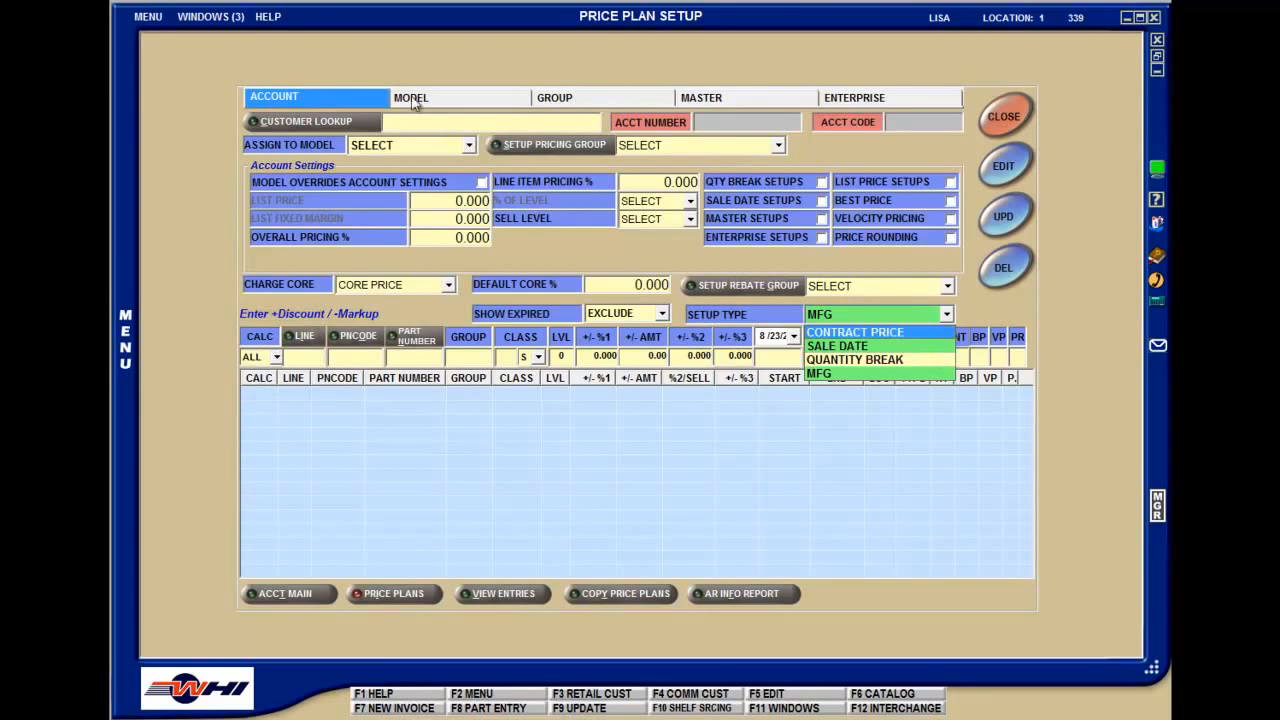
Switch to the open charge account invoice for Tri-State Warehouse
left_click(222, 15)
left_click(222, 15)
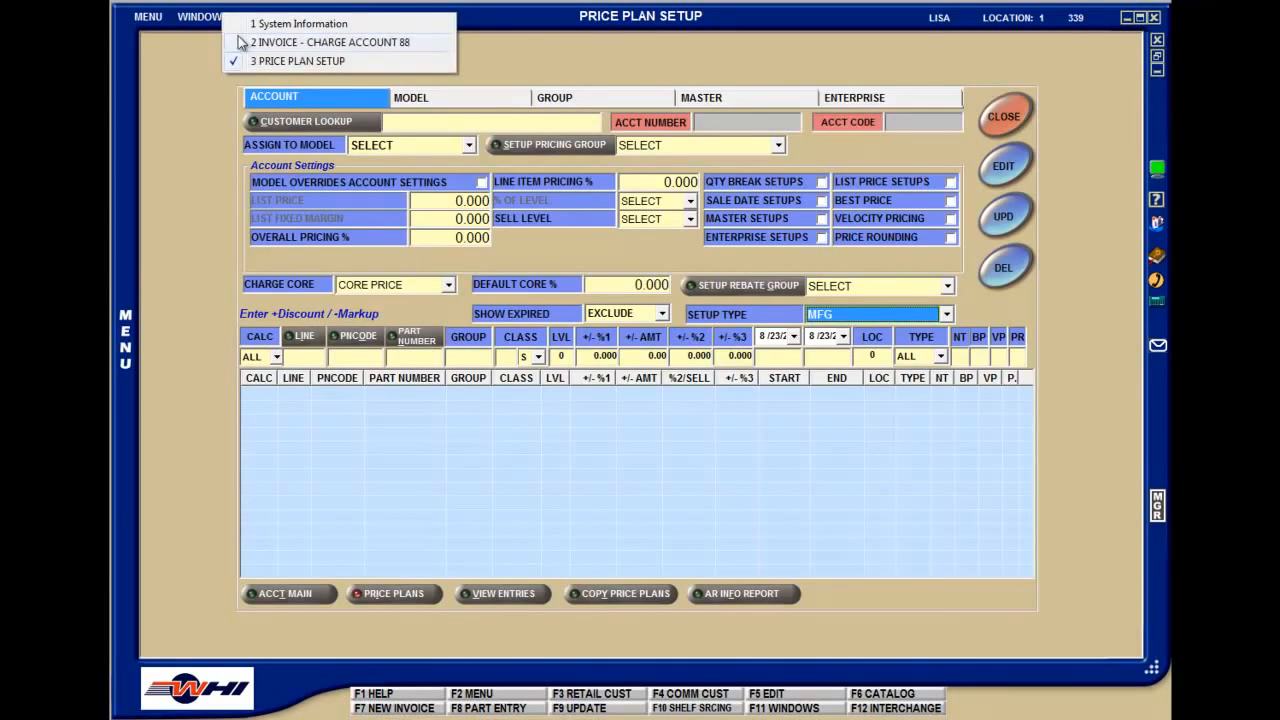
left_click(246, 46)
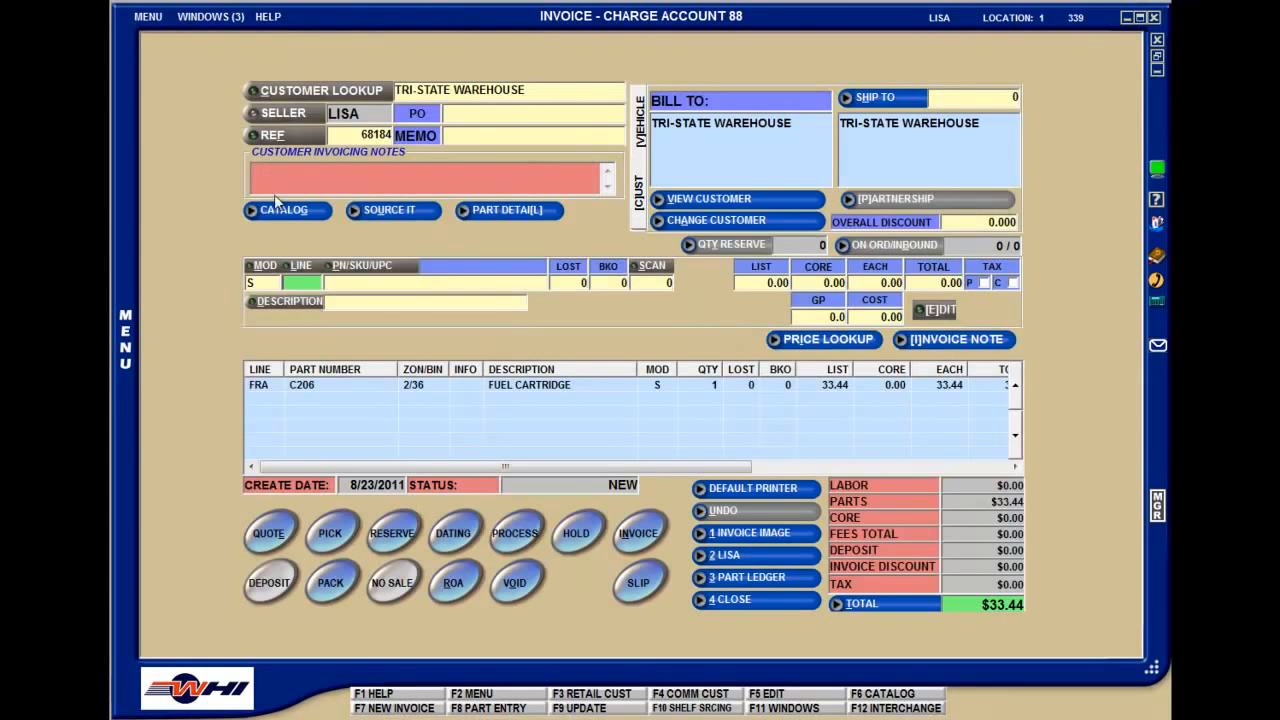
Add one WIX 107 filter to the invoice and reopen its line to check the promotional pricing
type("WIX")
key("Return")
type("407")
key("Return")
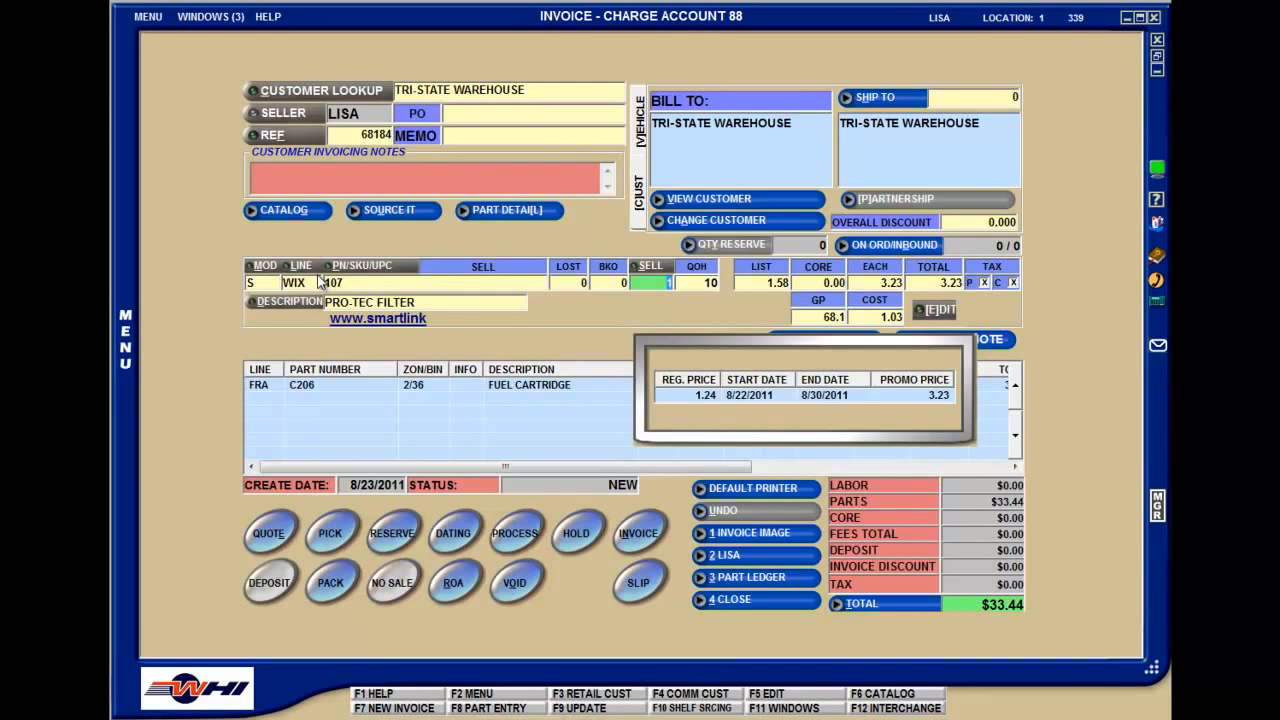
key("Return")
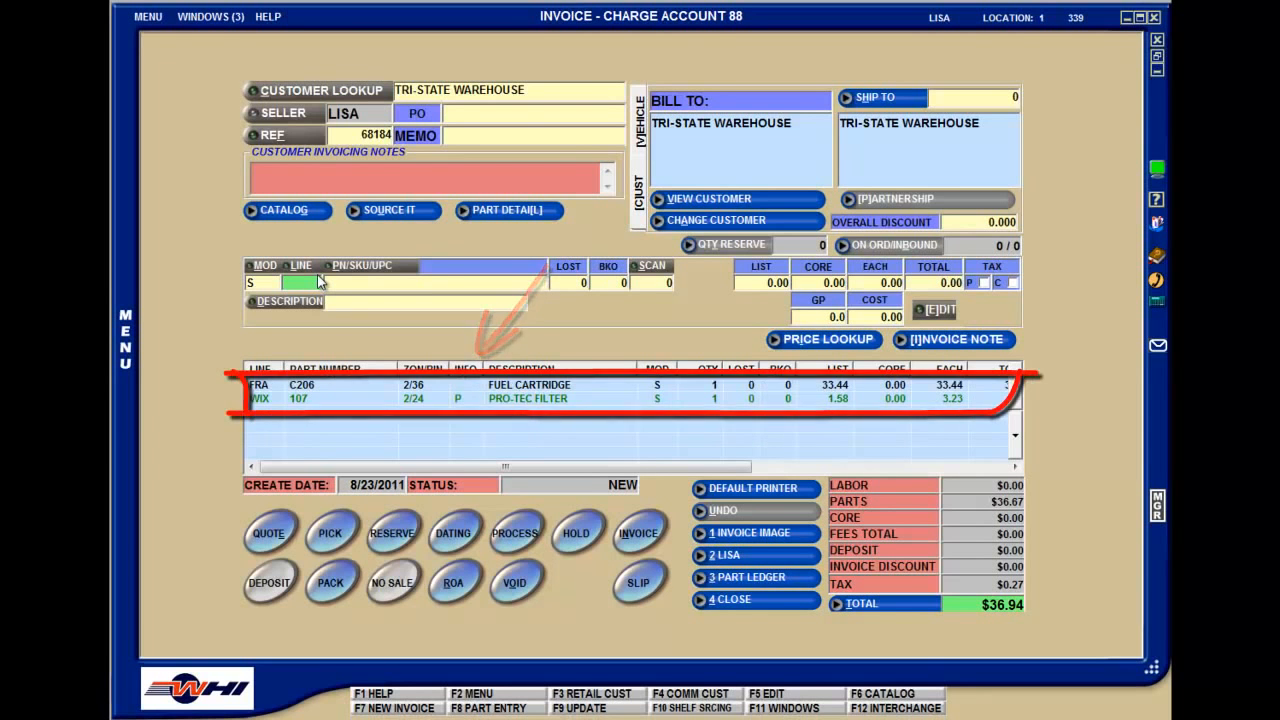
left_click(484, 400)
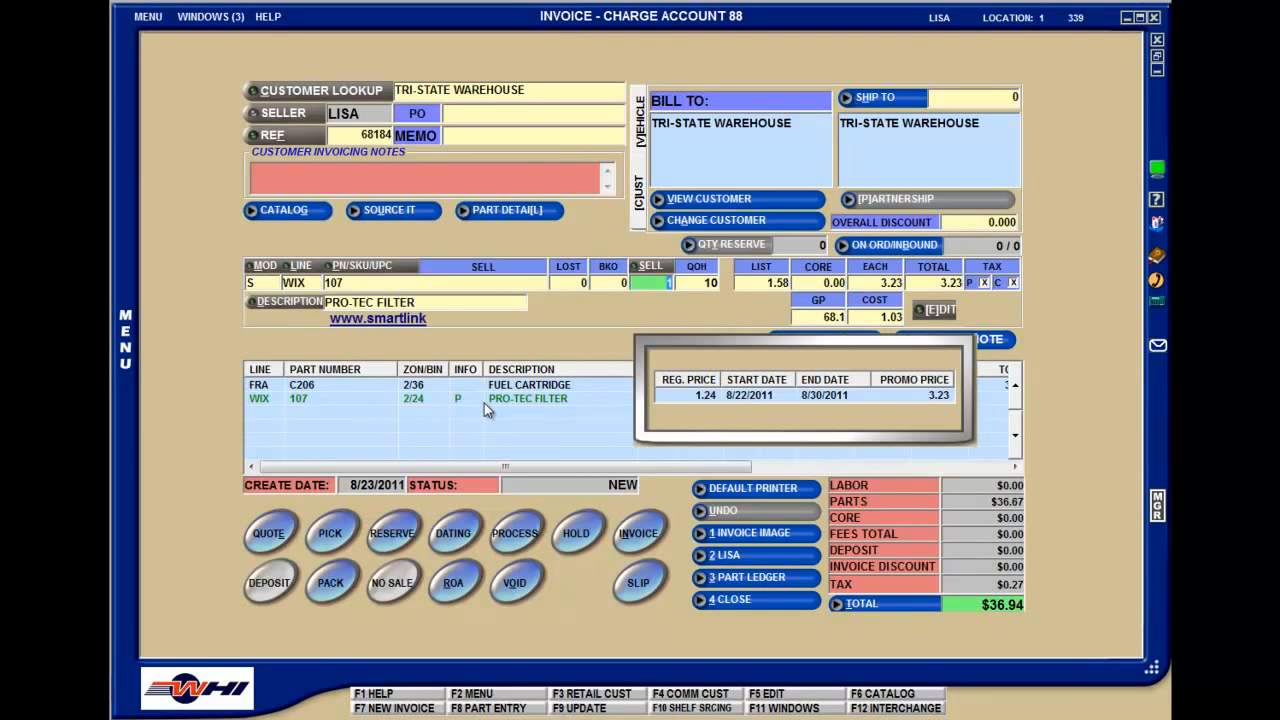
Open the store's Invoice Options to examine the invoice and sales control settings
left_click(148, 16)
mouse_move(160, 160)
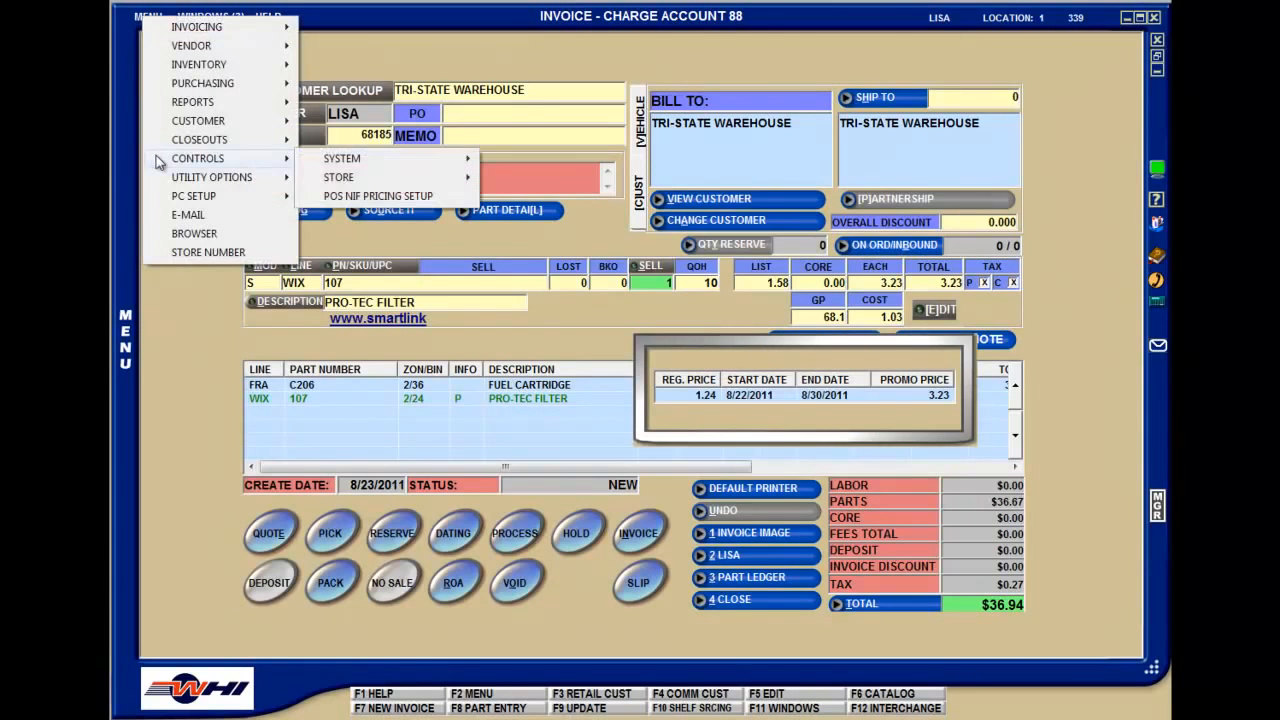
mouse_move(325, 180)
left_click(507, 252)
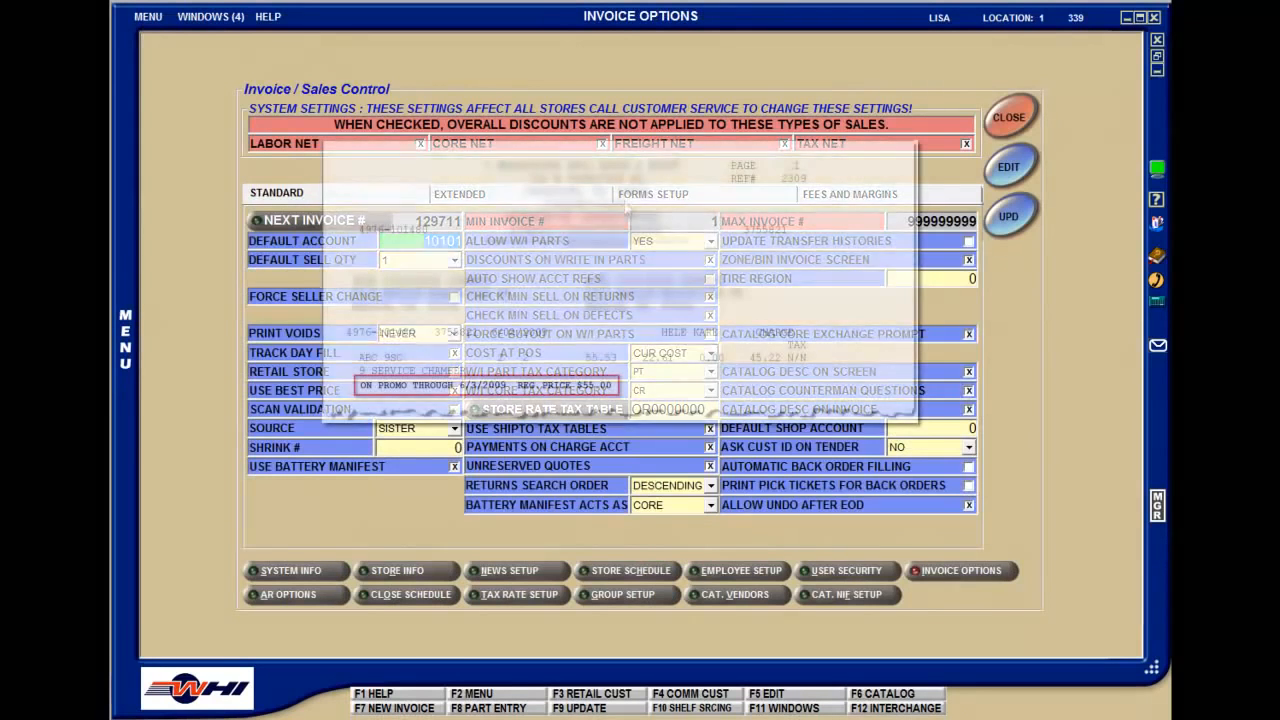
left_click(375, 194)
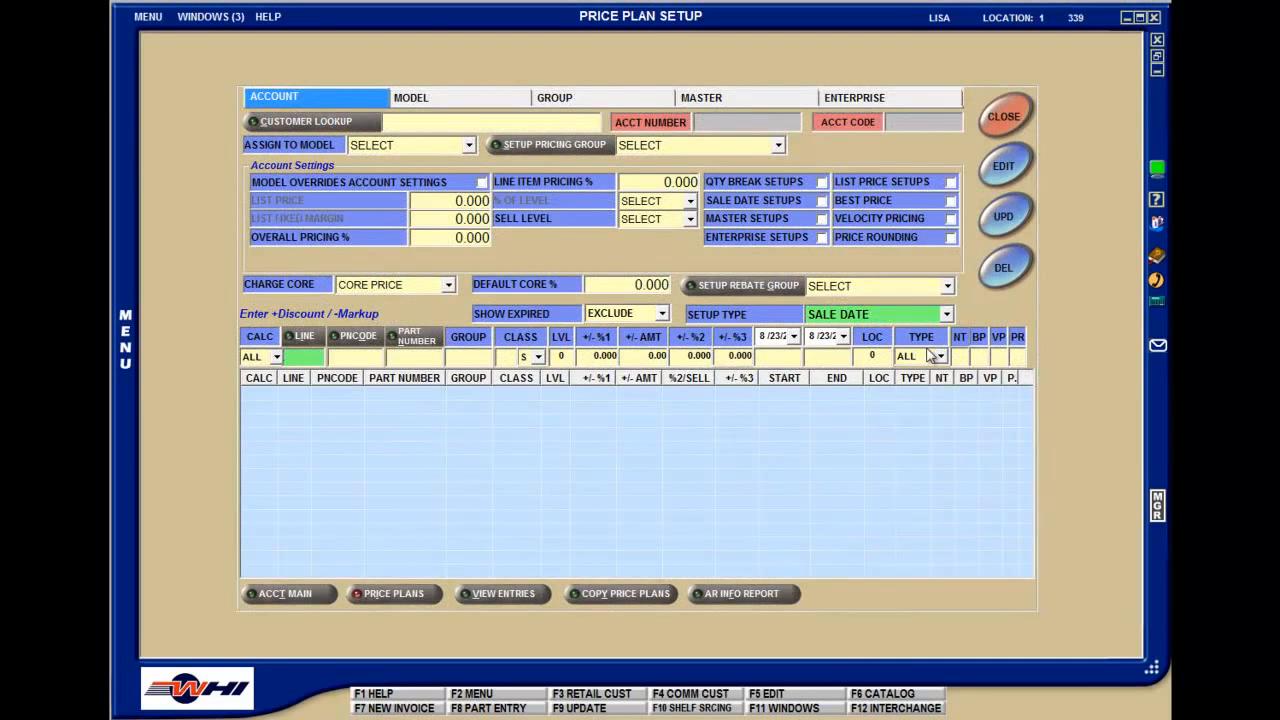
Choose PCOST as the sale date calculation type, and change the price plan setup type to QUANTITY BREAK
left_click(275, 357)
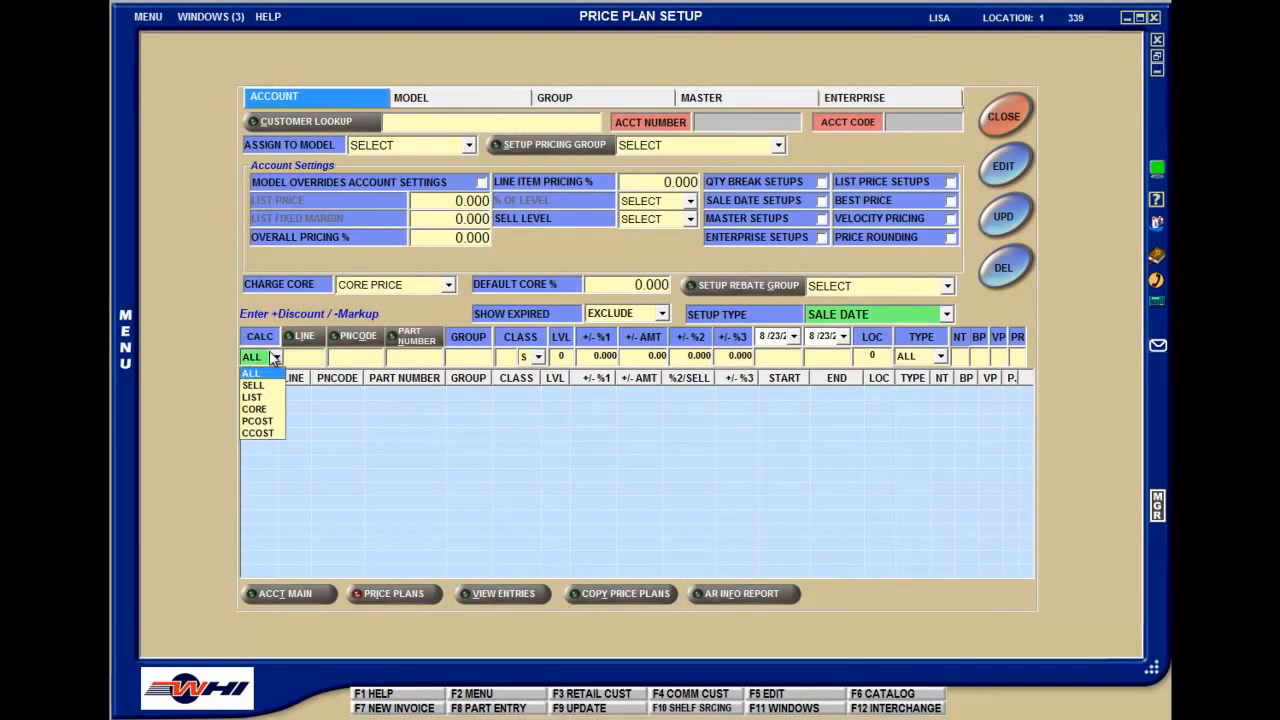
left_click(273, 424)
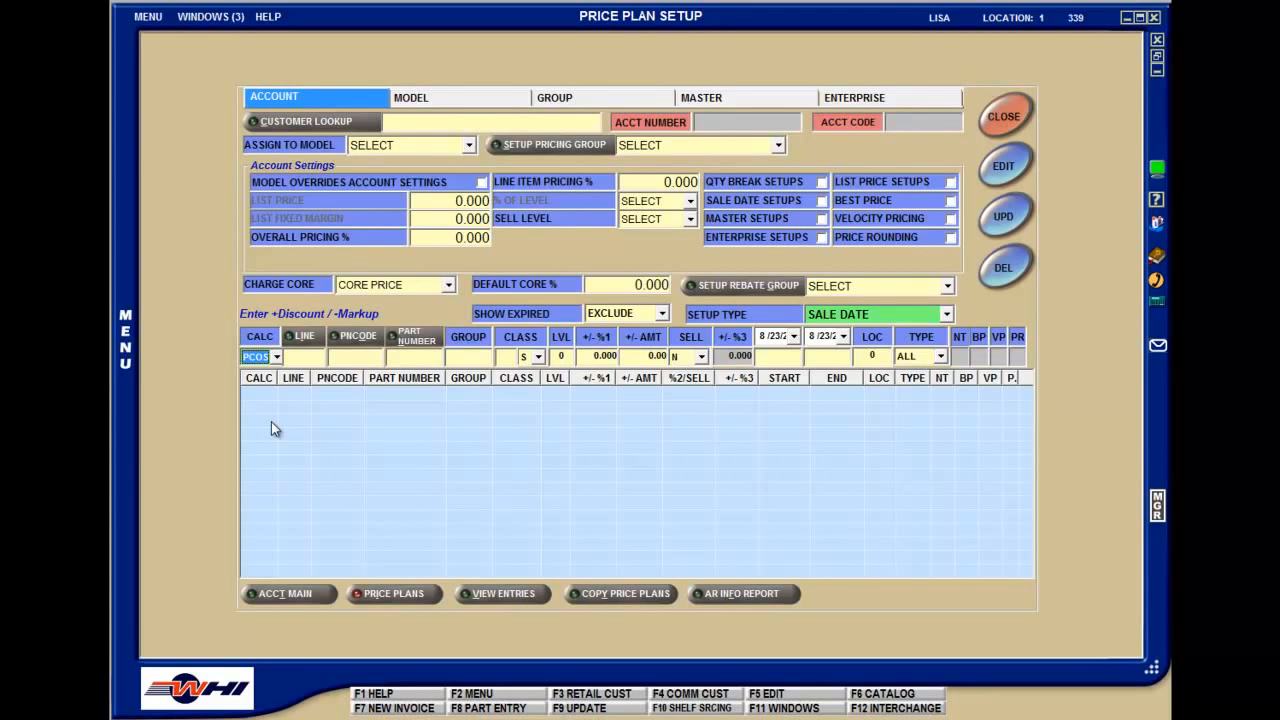
left_click(946, 314)
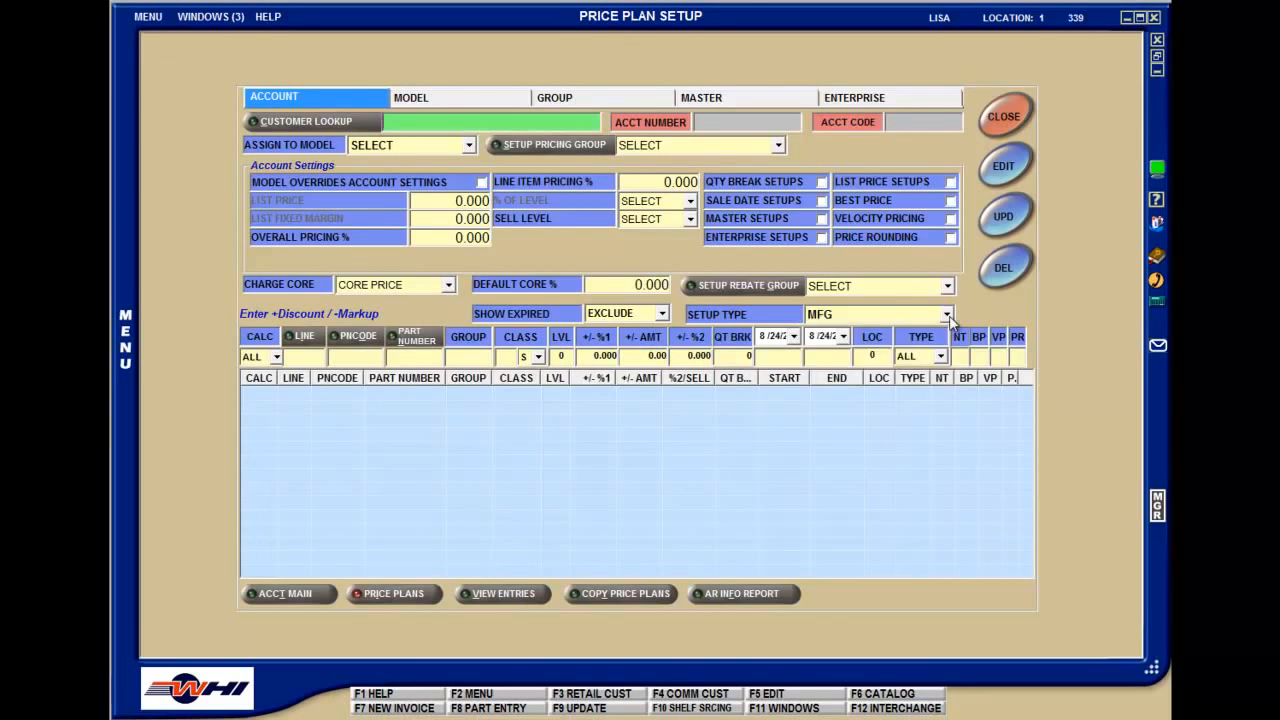
left_click(947, 314)
left_click(918, 357)
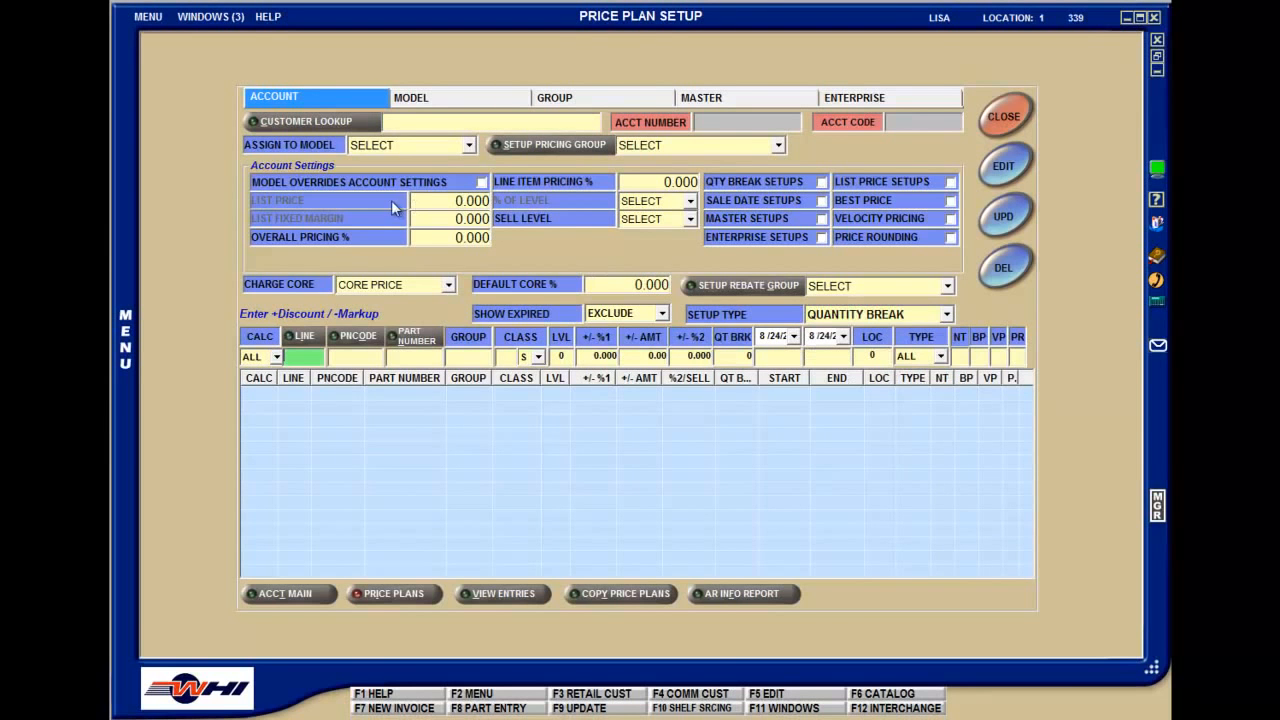
Load the quantity break setups for Tri-State Warehouse by entering its account number
left_click(431, 124)
type("88")
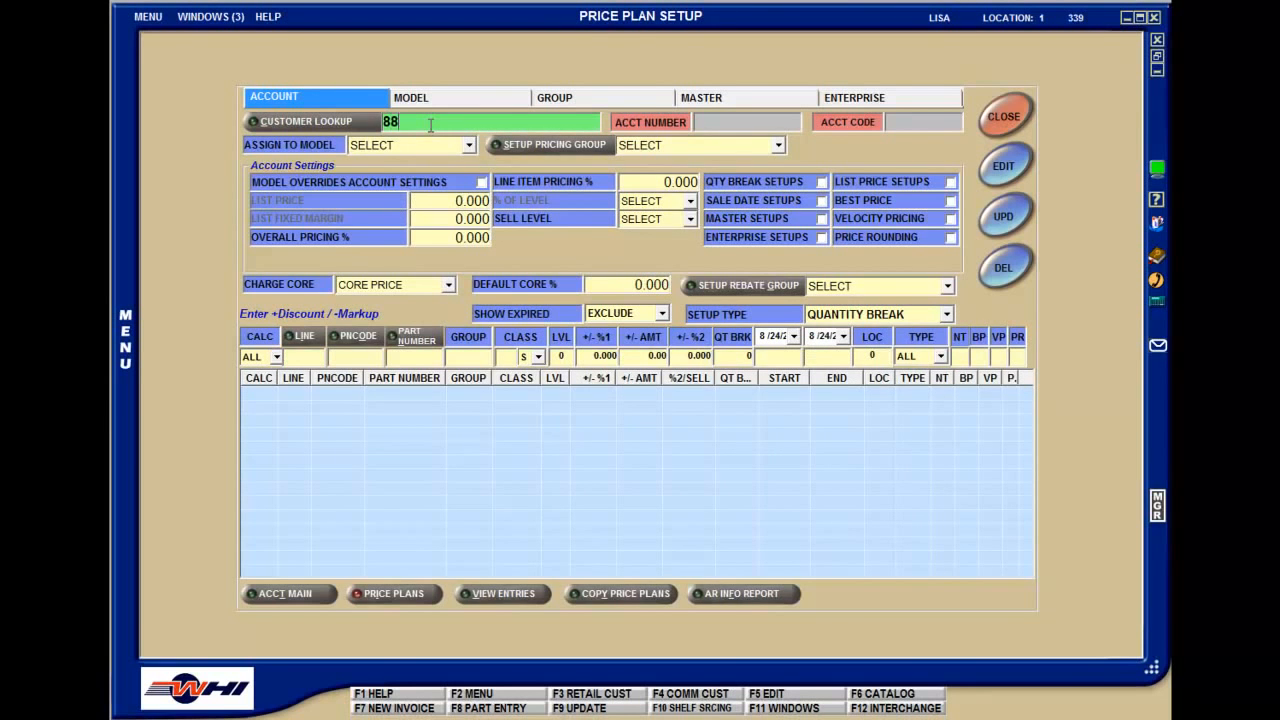
key("Return")
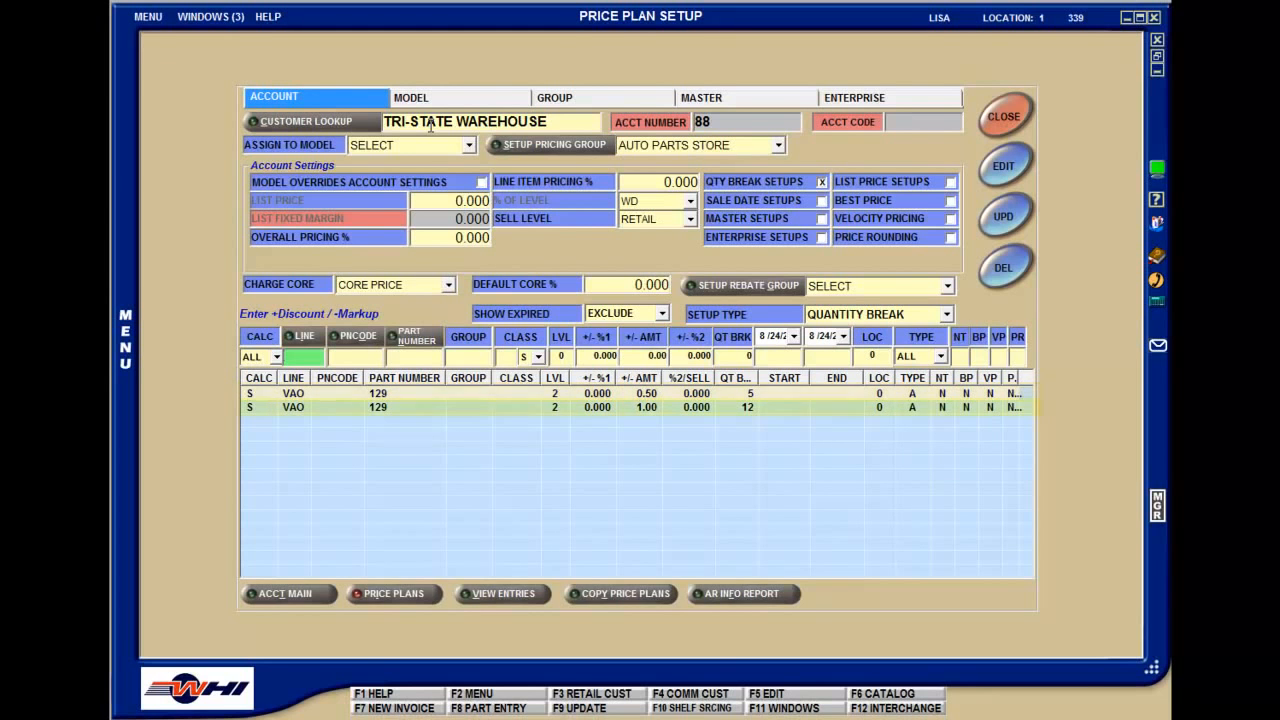
left_click(428, 122)
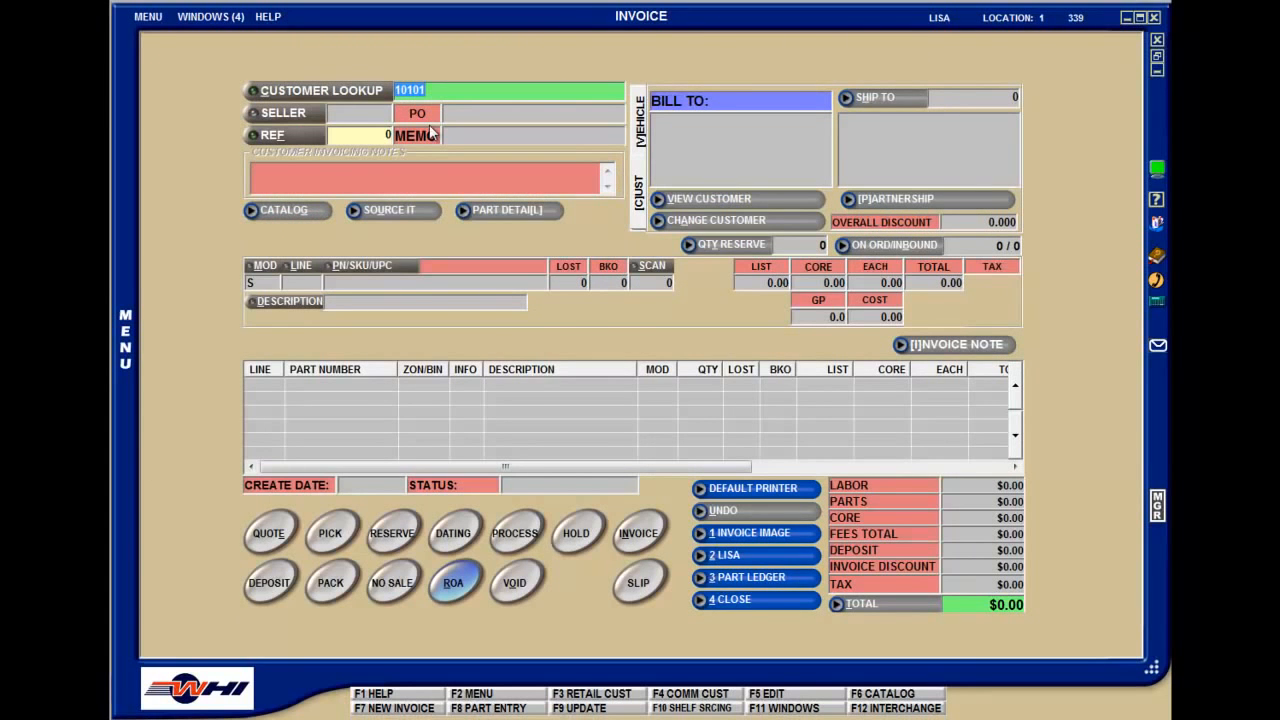
Start an invoice for Tri-State Warehouse by account number and add VAO part 129 to it
type("88")
key("Return")
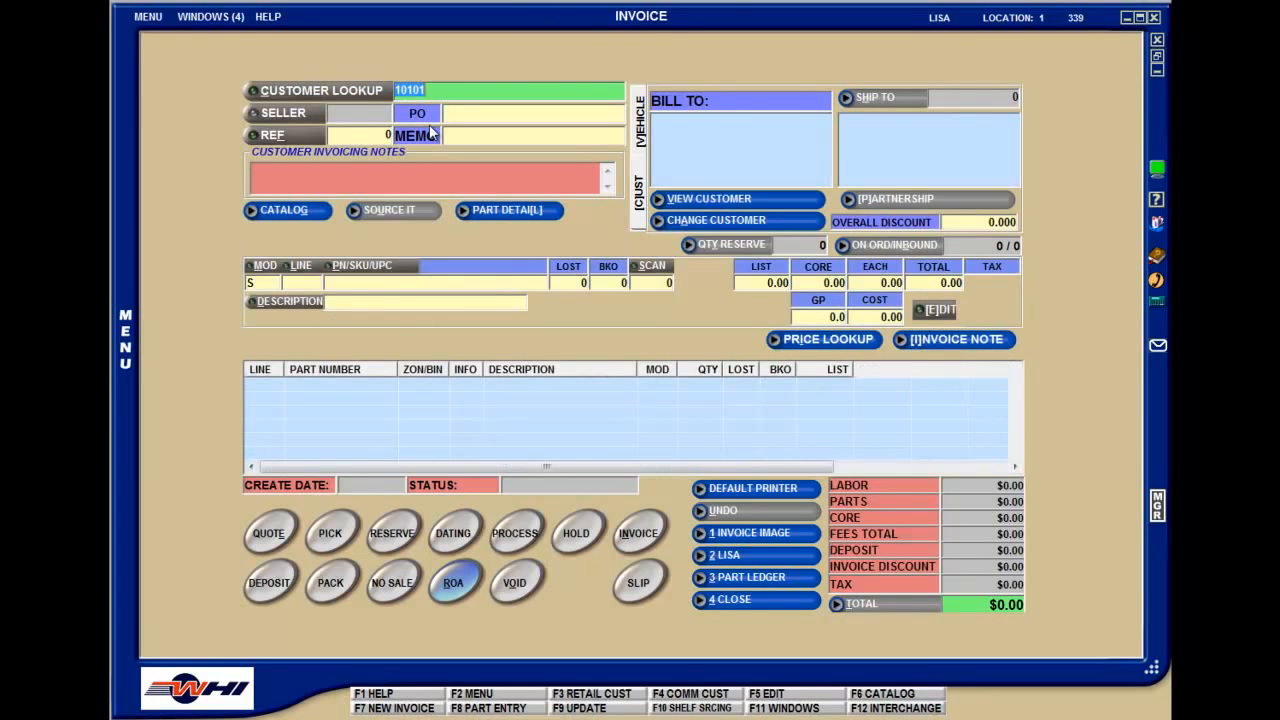
key("Return")
type("129")
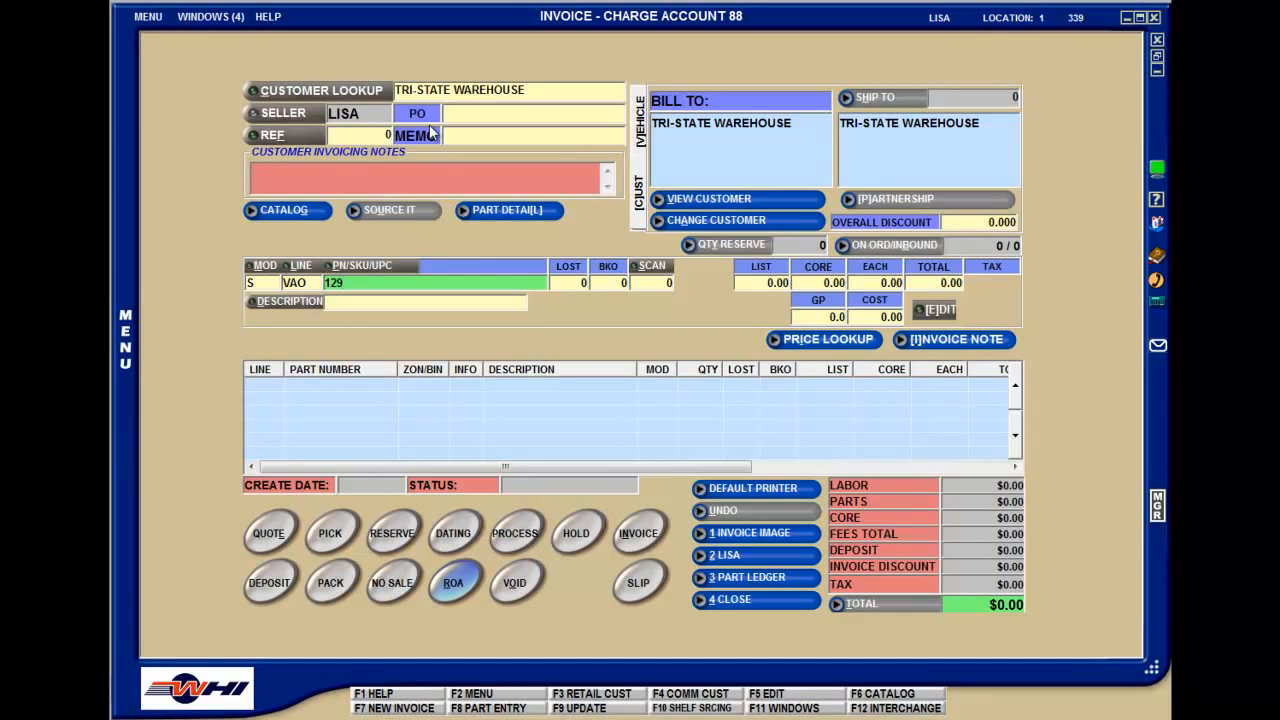
key("Return")
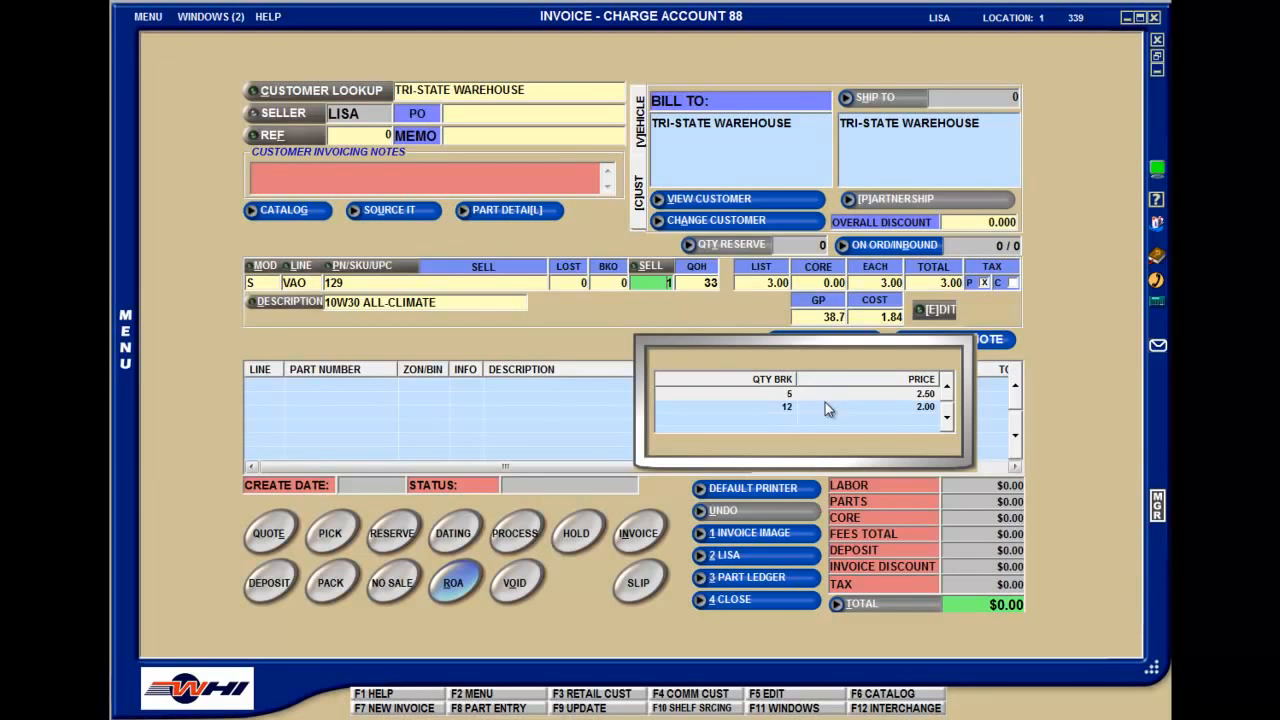
key("Return")
Enter WIX part 107 as the second line of the invoice
type("WIX")
key("Return")
type("107")
key("Return")
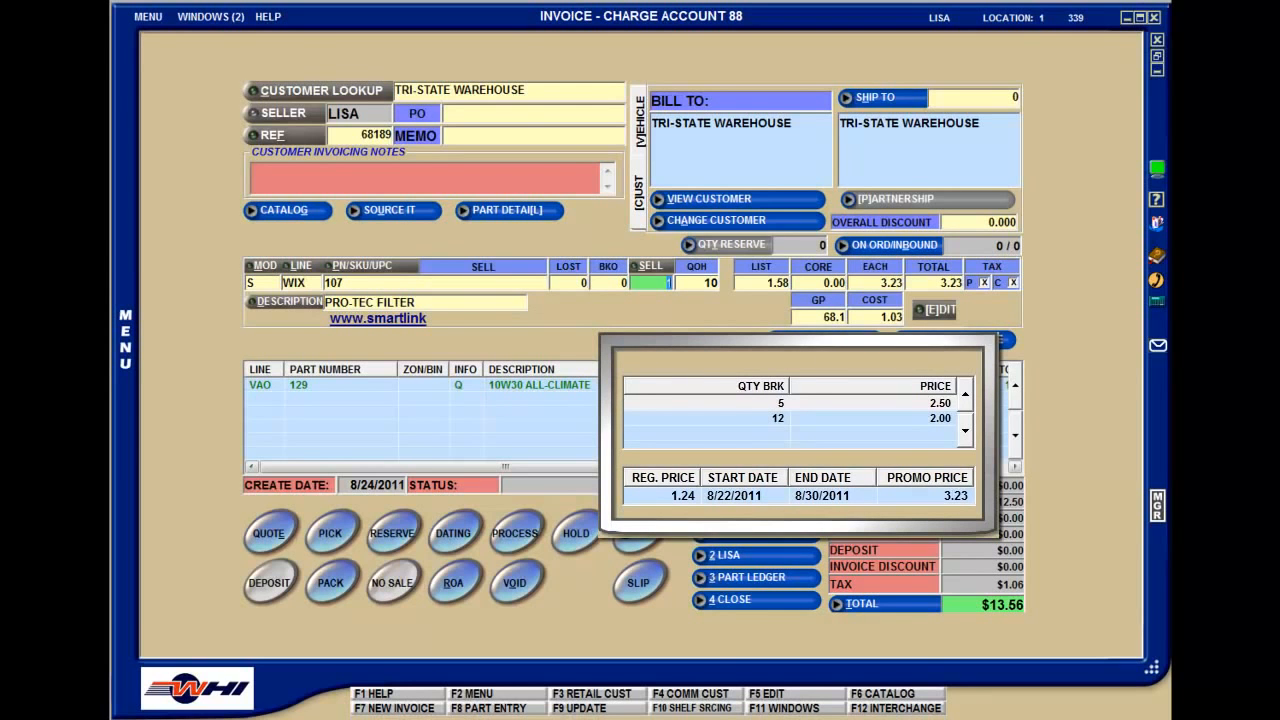
key("Return")
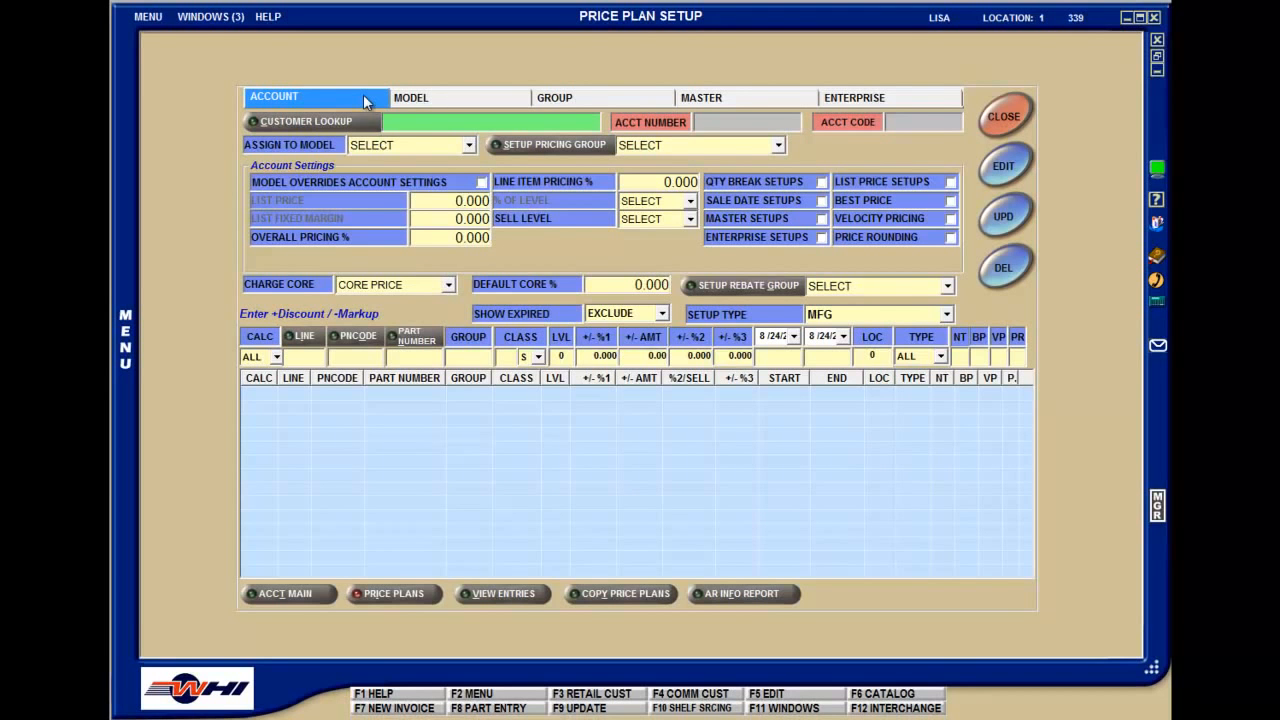
Load the Tom's Garage and Auto Body account into the price plan setup and view its assignable models
left_click(363, 123)
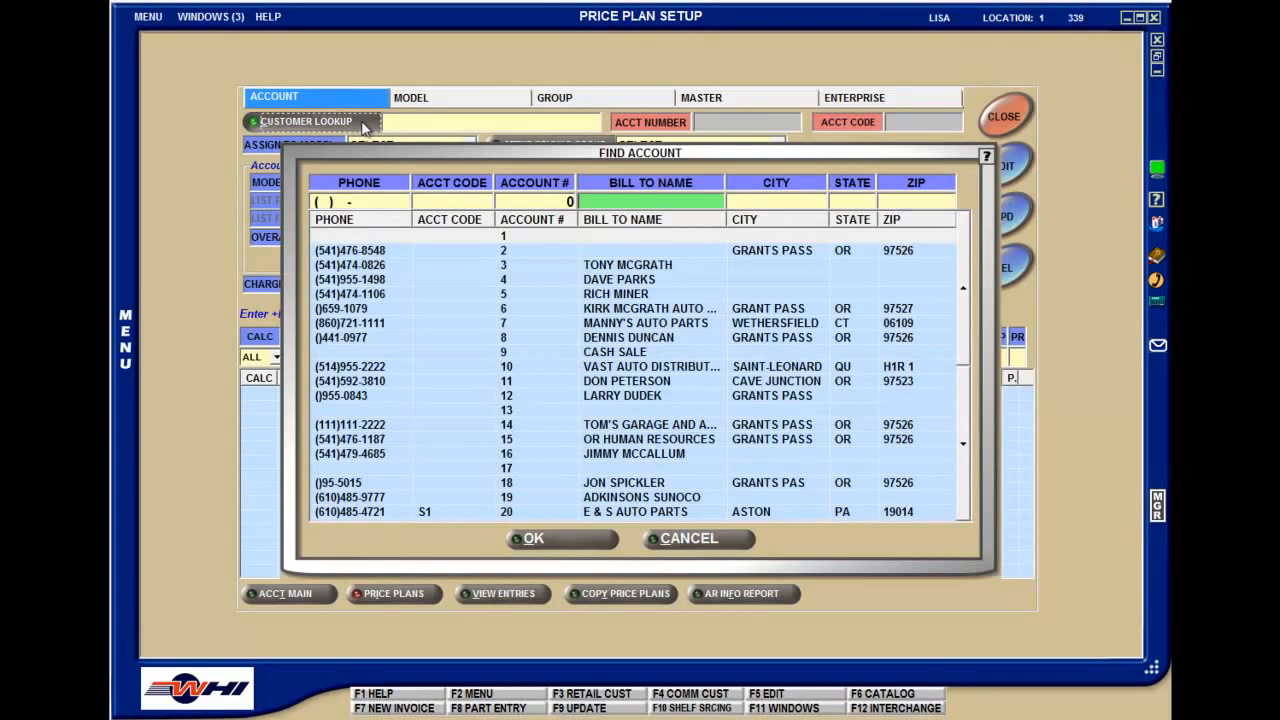
double_click(555, 424)
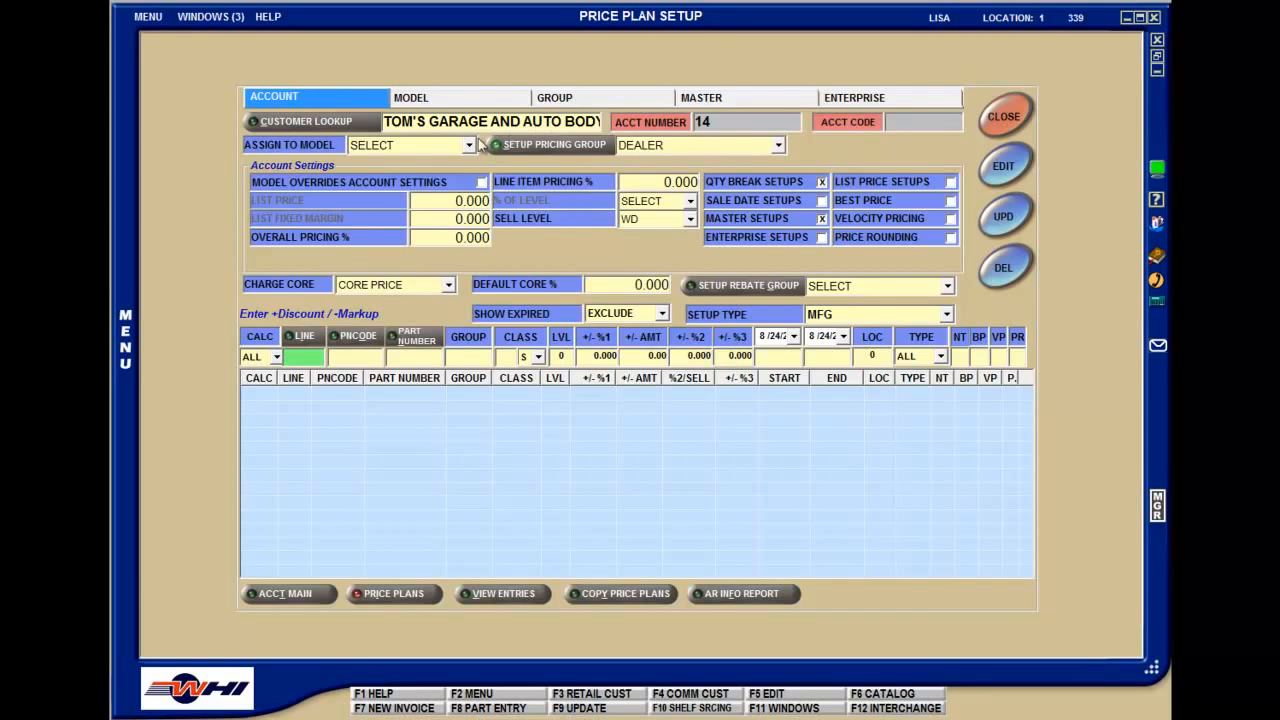
left_click(468, 146)
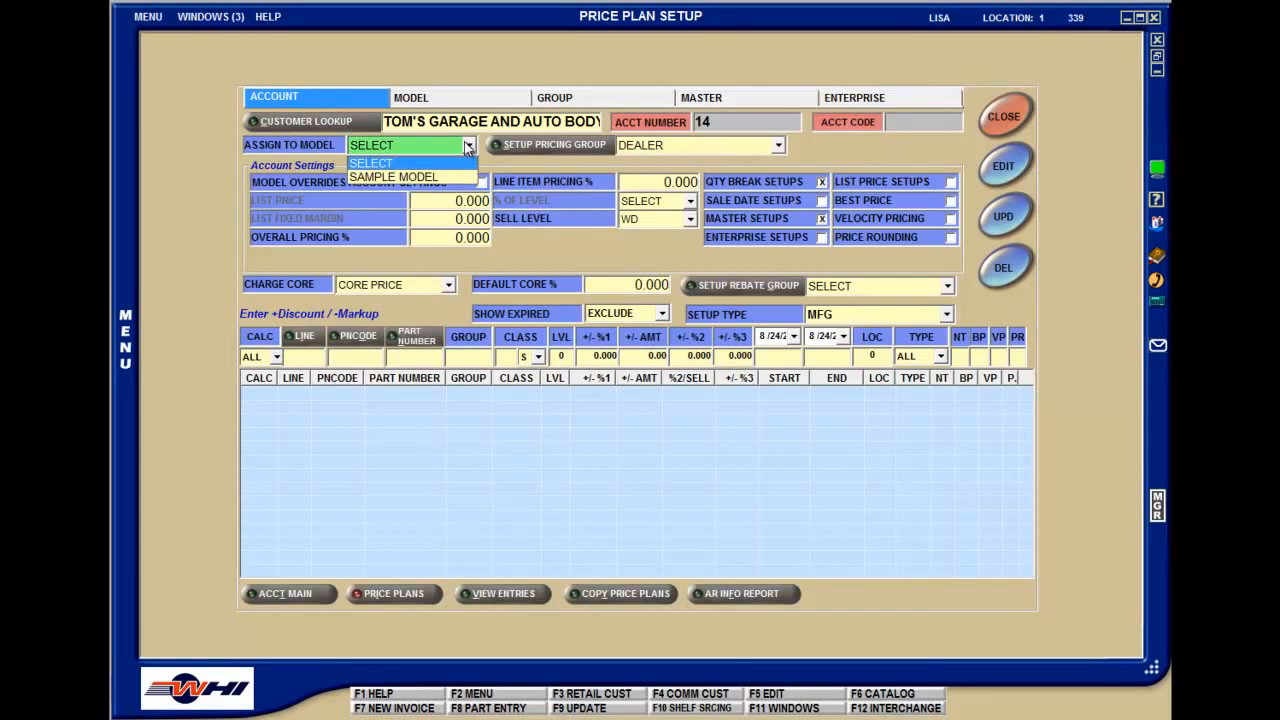
left_click(522, 165)
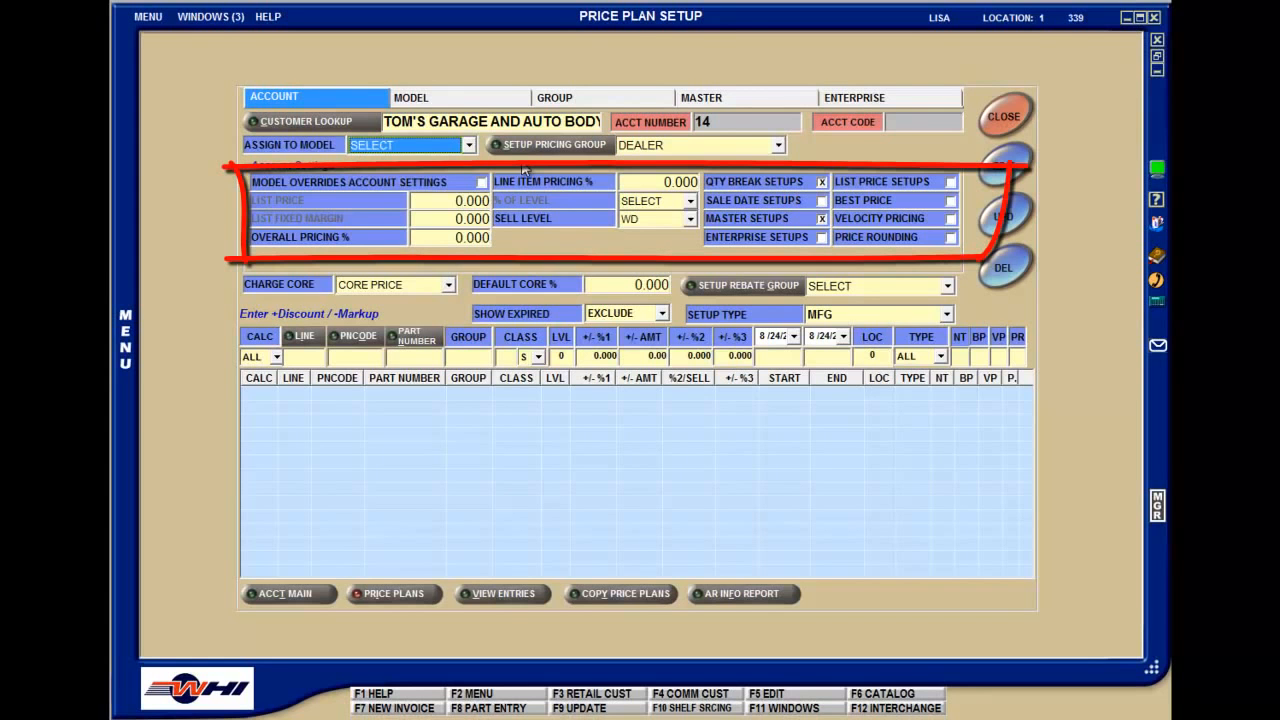
Create a price plan model named MASTER INSTALLER without notes and select it to show its model settings
left_click(463, 104)
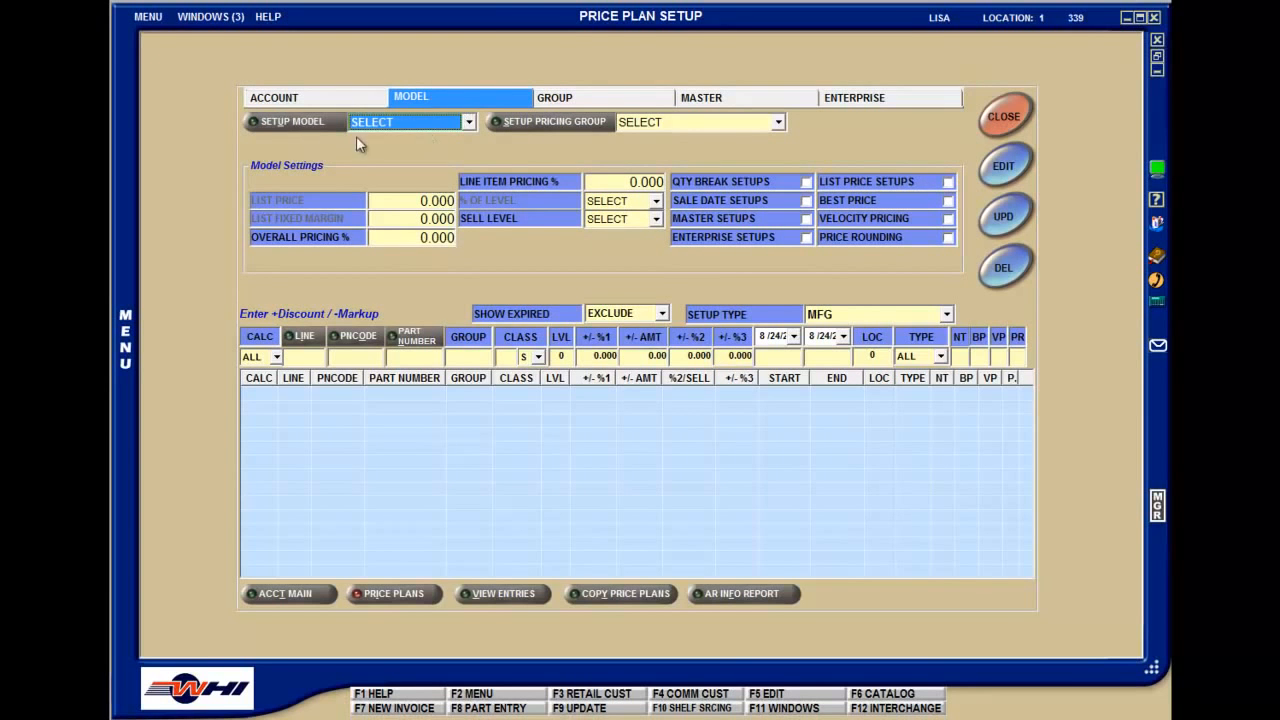
left_click(297, 125)
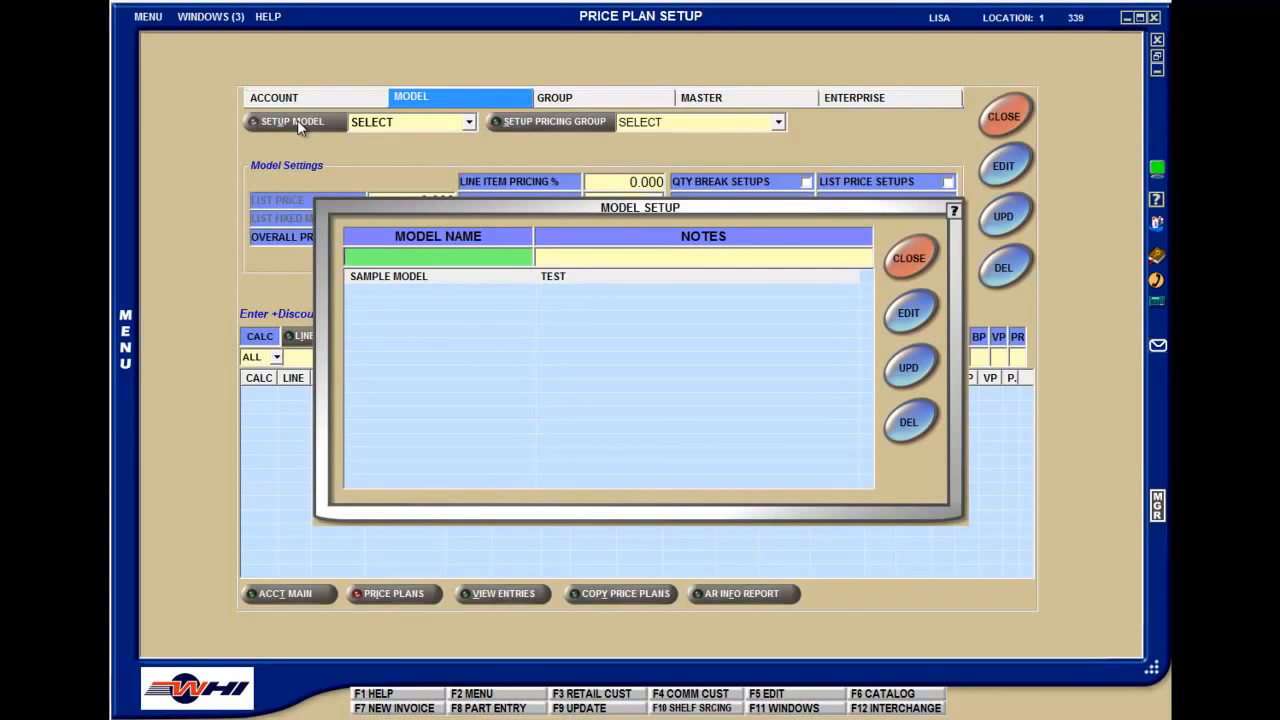
type("MASTER INSTALLER")
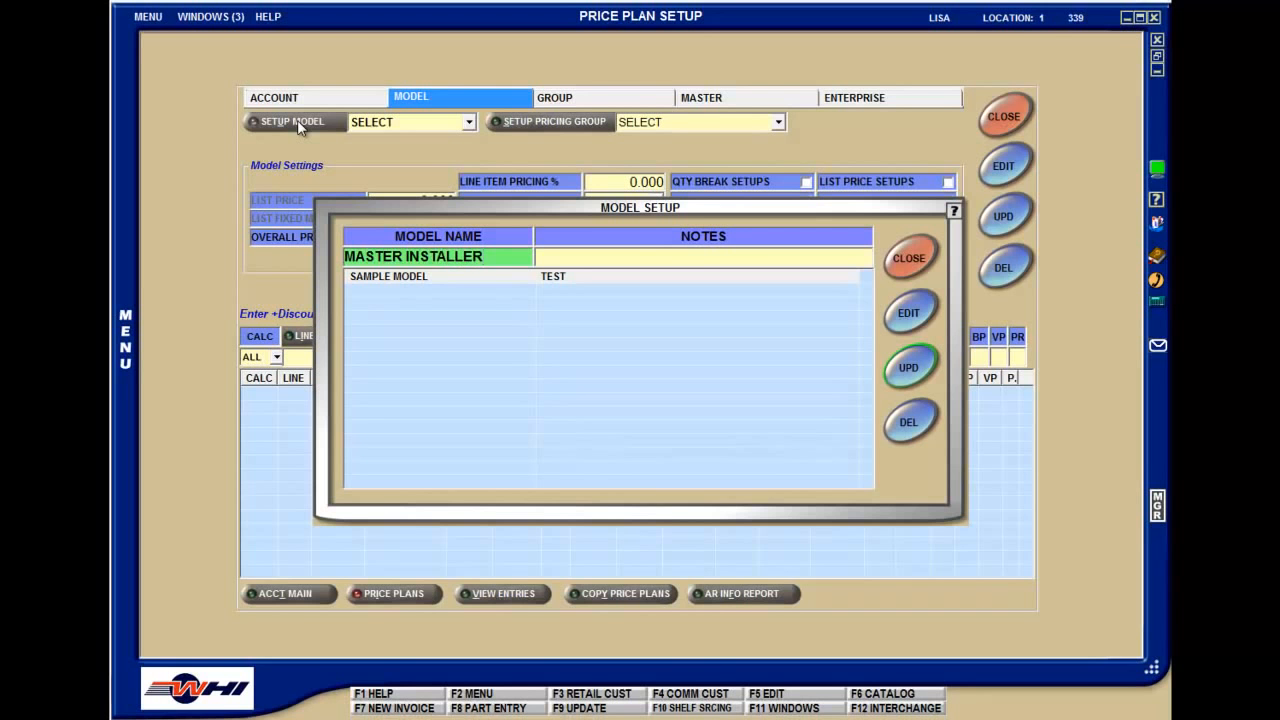
key("Return")
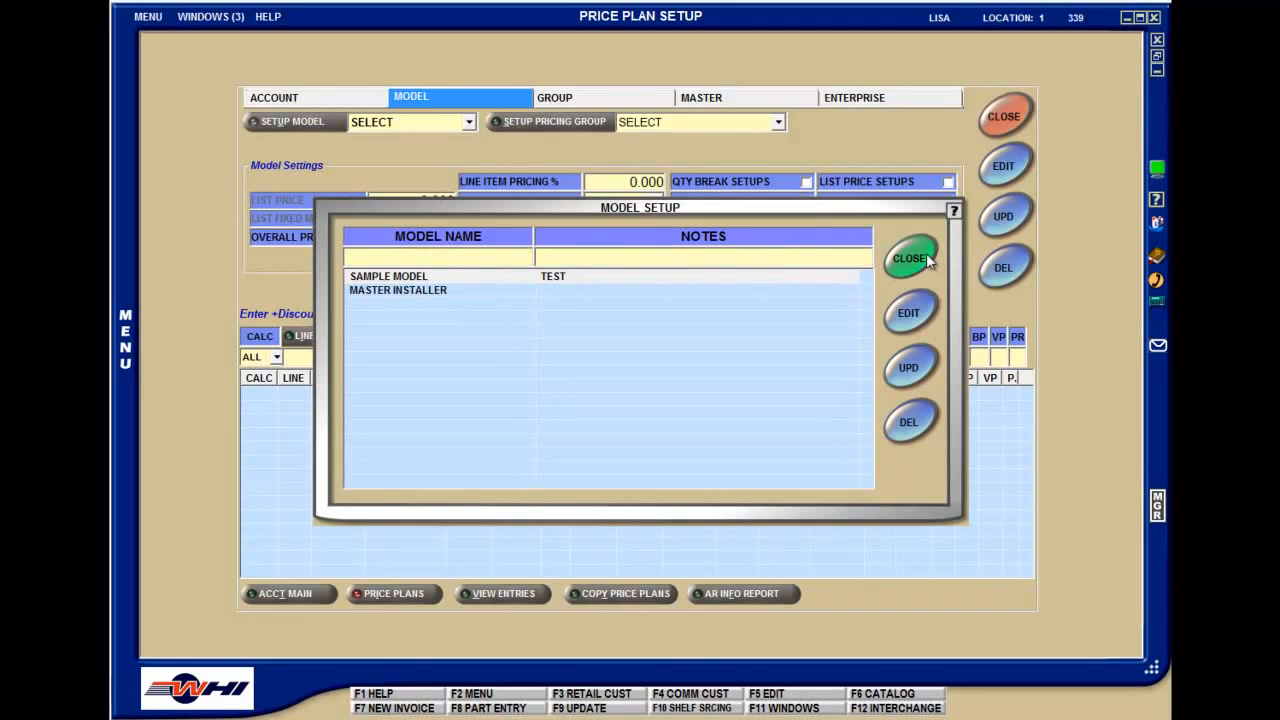
left_click(910, 258)
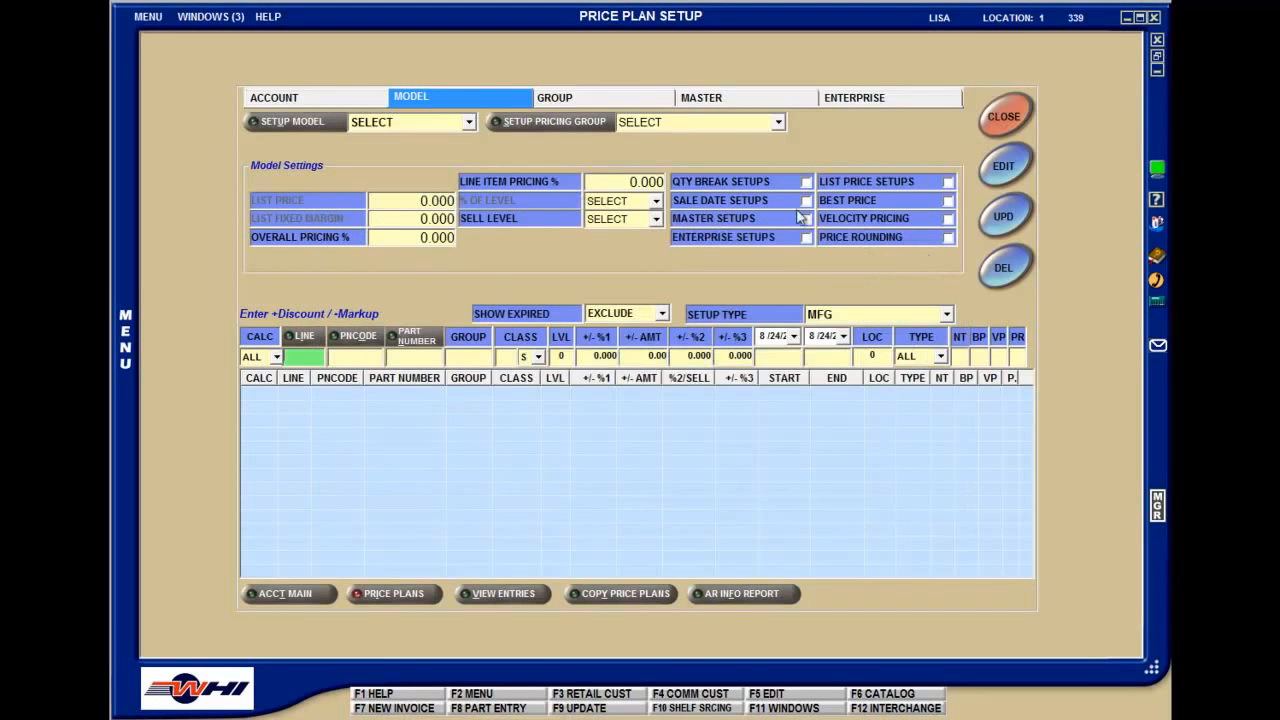
left_click(468, 122)
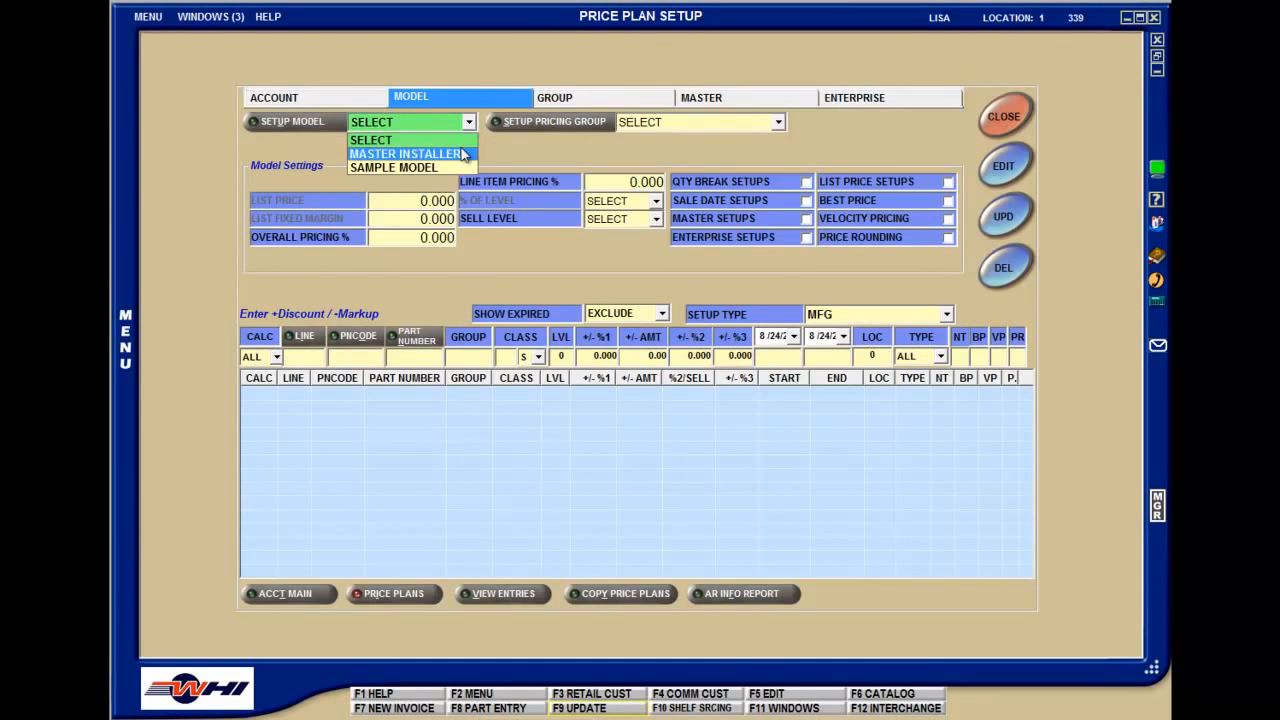
left_click(464, 153)
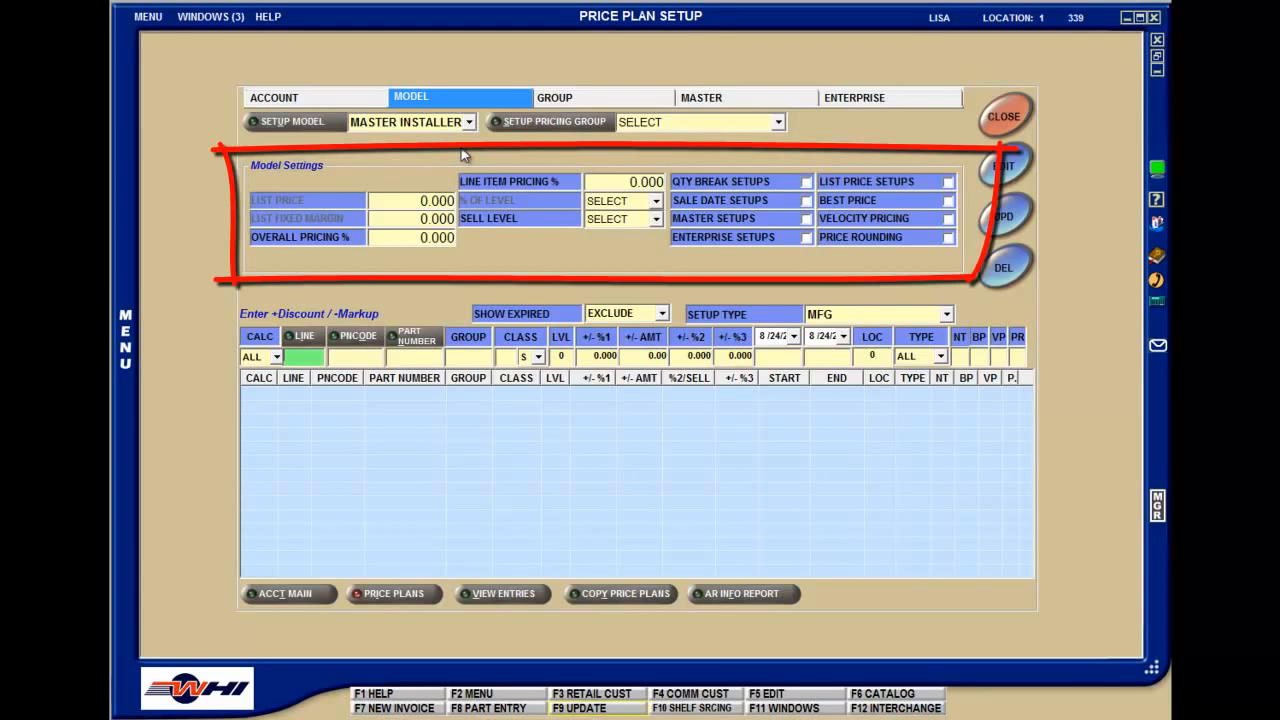
Return to account mode and load the Tri-State Warehouse account by entering its account number
left_click(360, 100)
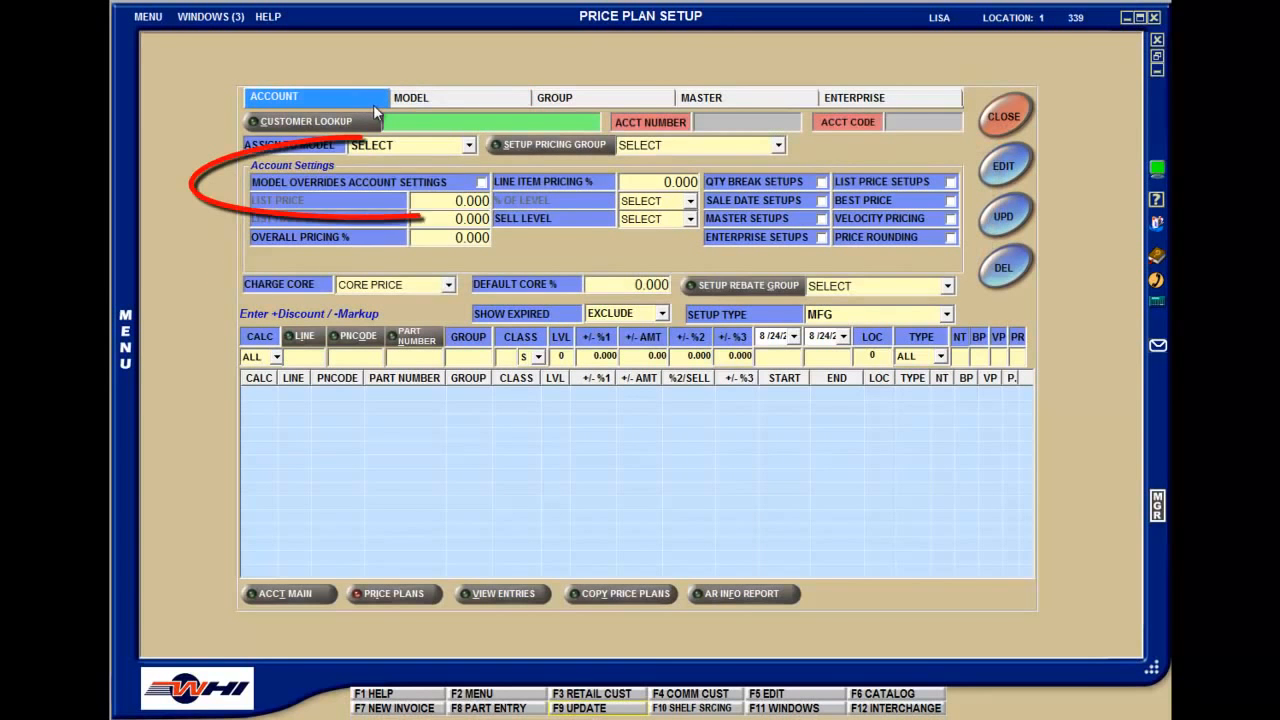
type("88")
key("Return")
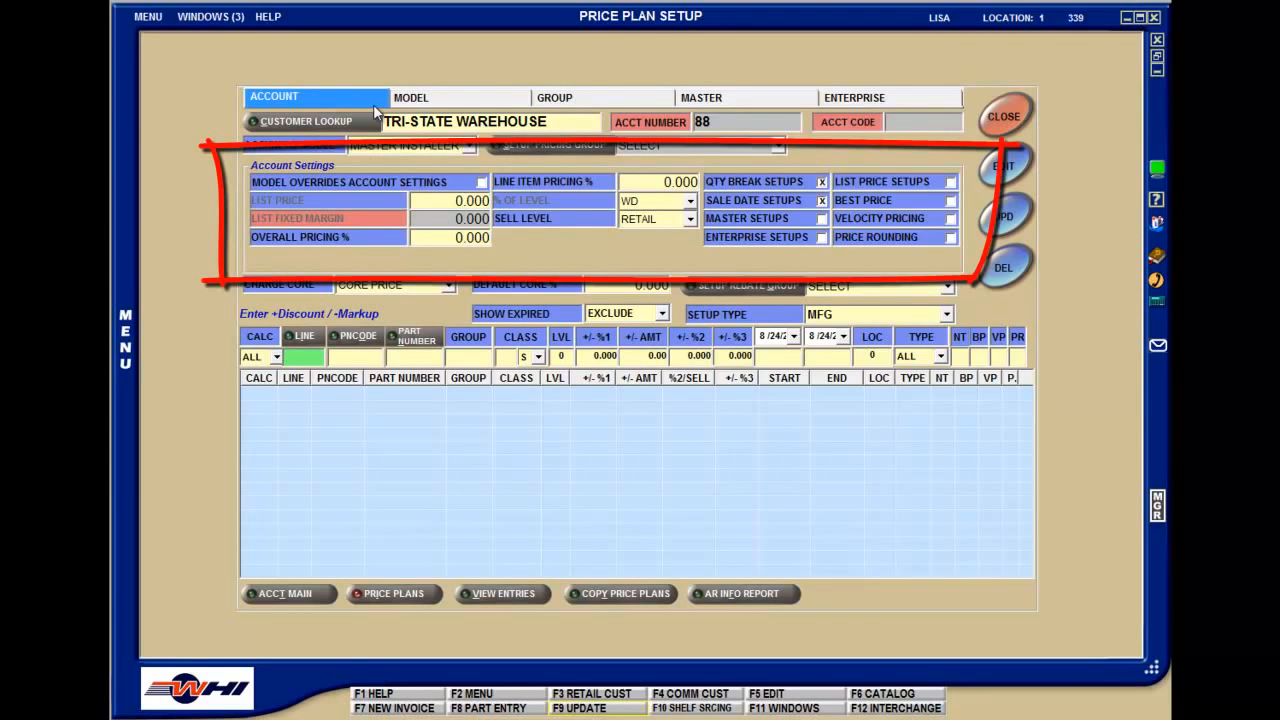
Edit the Tri-State Warehouse account, turning the option for the model to override account settings on and back off
key("F5")
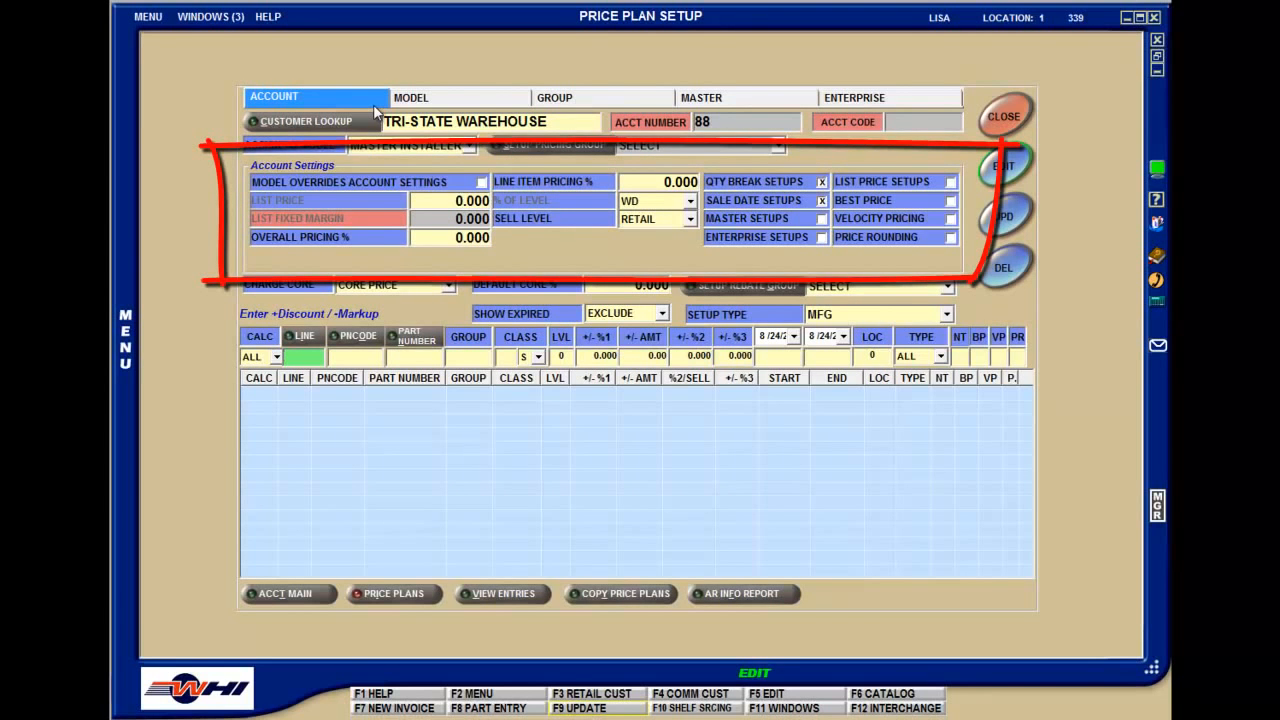
left_click(481, 183)
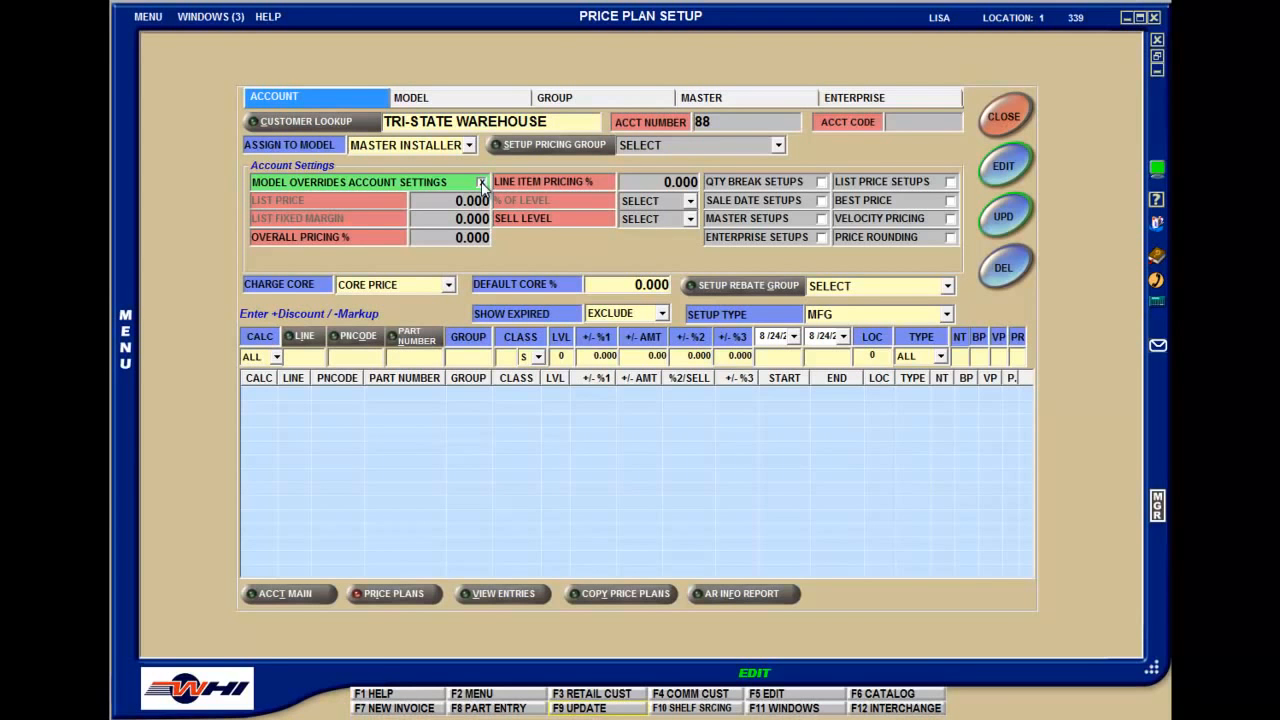
left_click(481, 183)
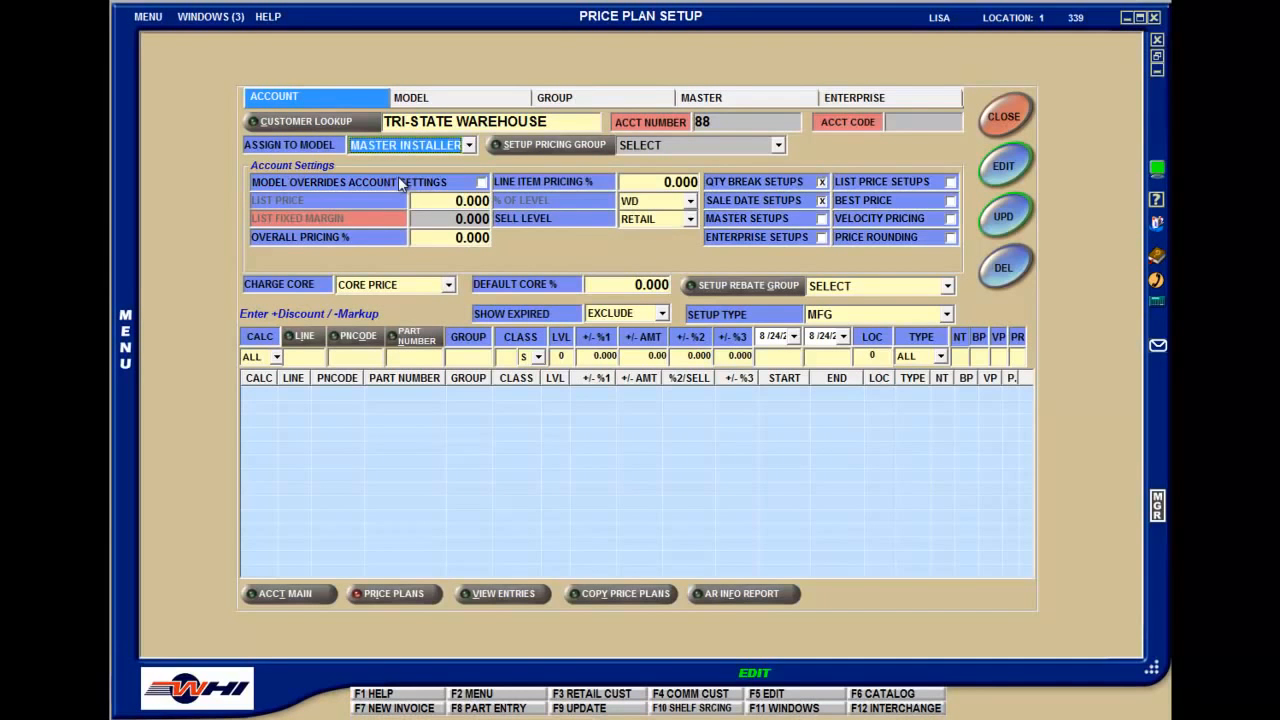